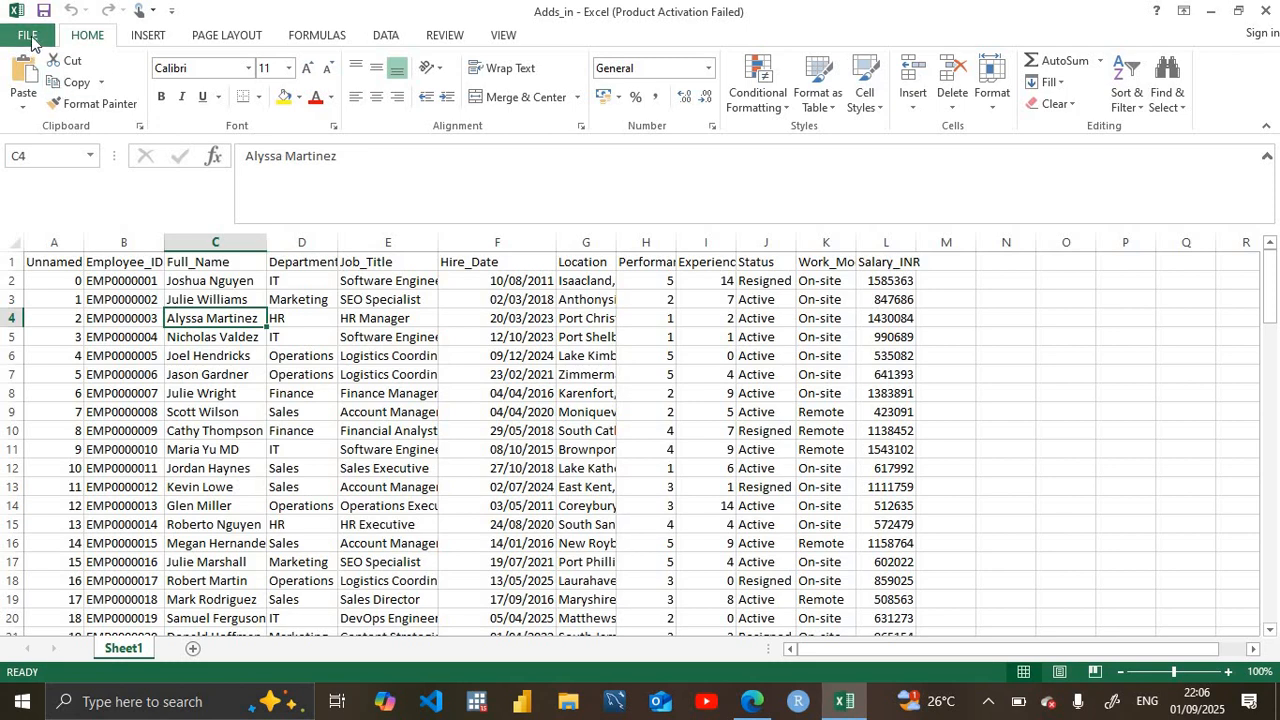
- Enable the Analysis ToolPak and Solver Add-in among the Excel add-ins
click(30, 40)
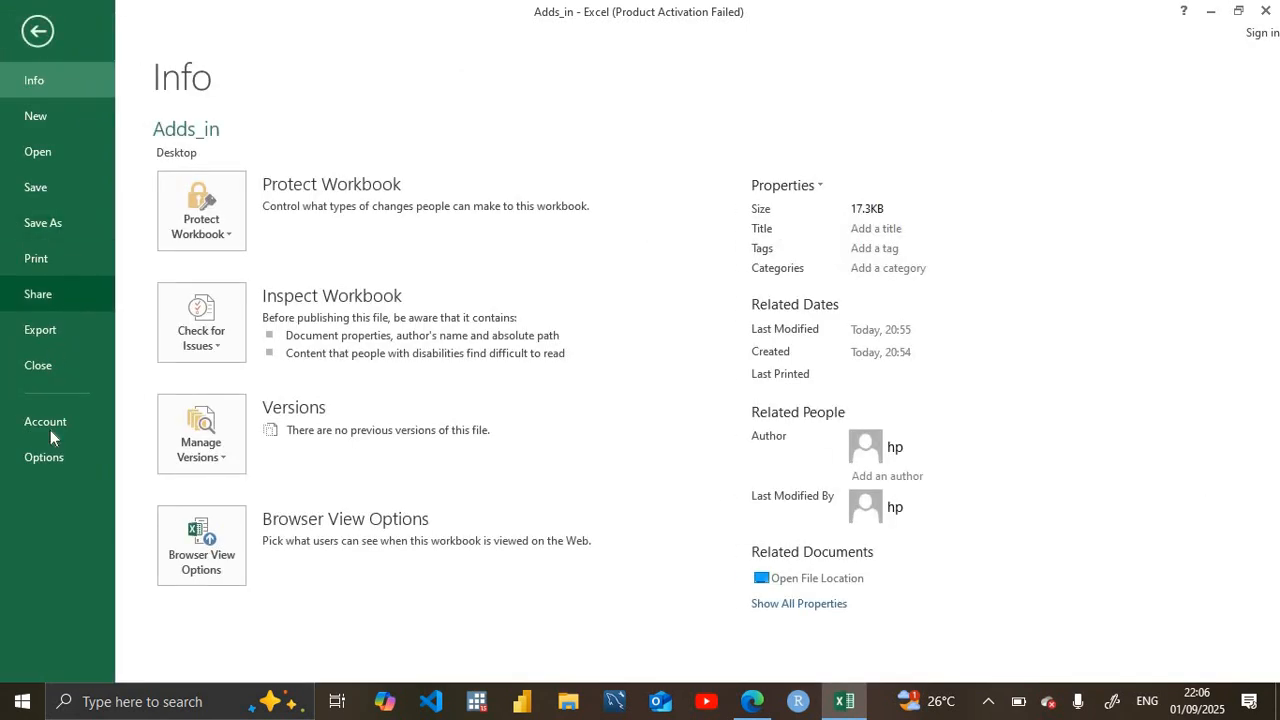
click(50, 456)
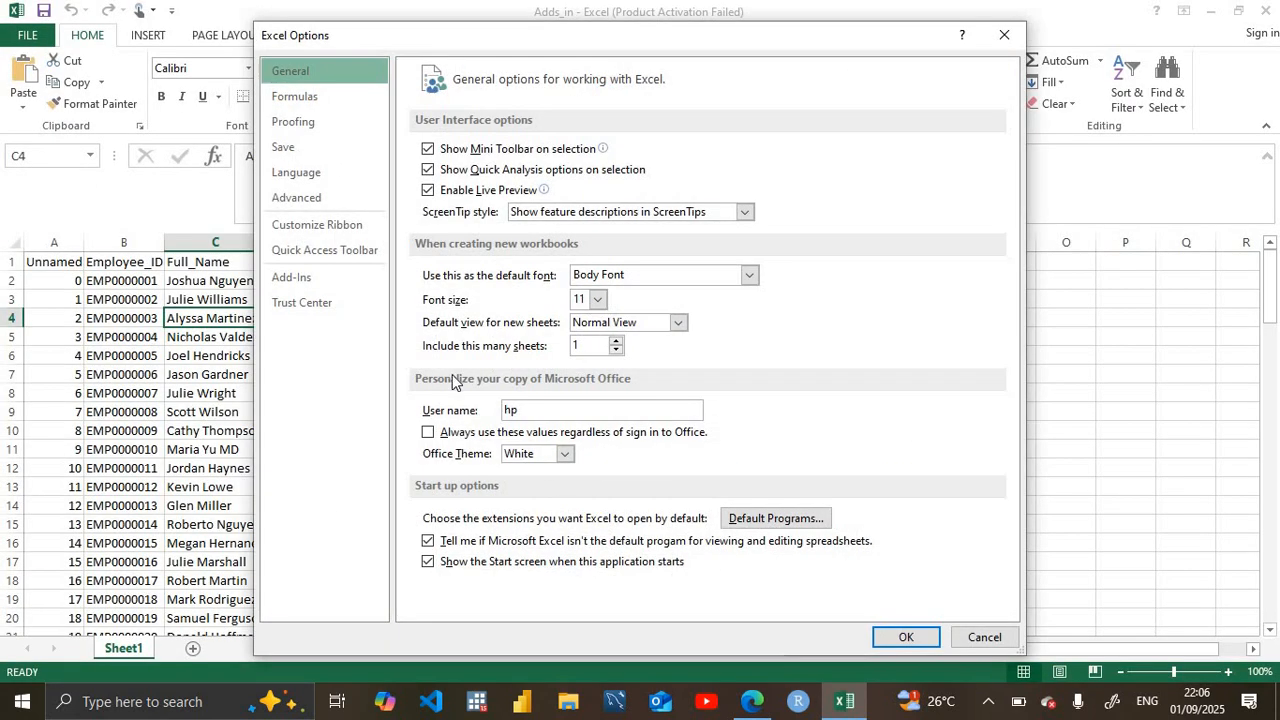
click(320, 283)
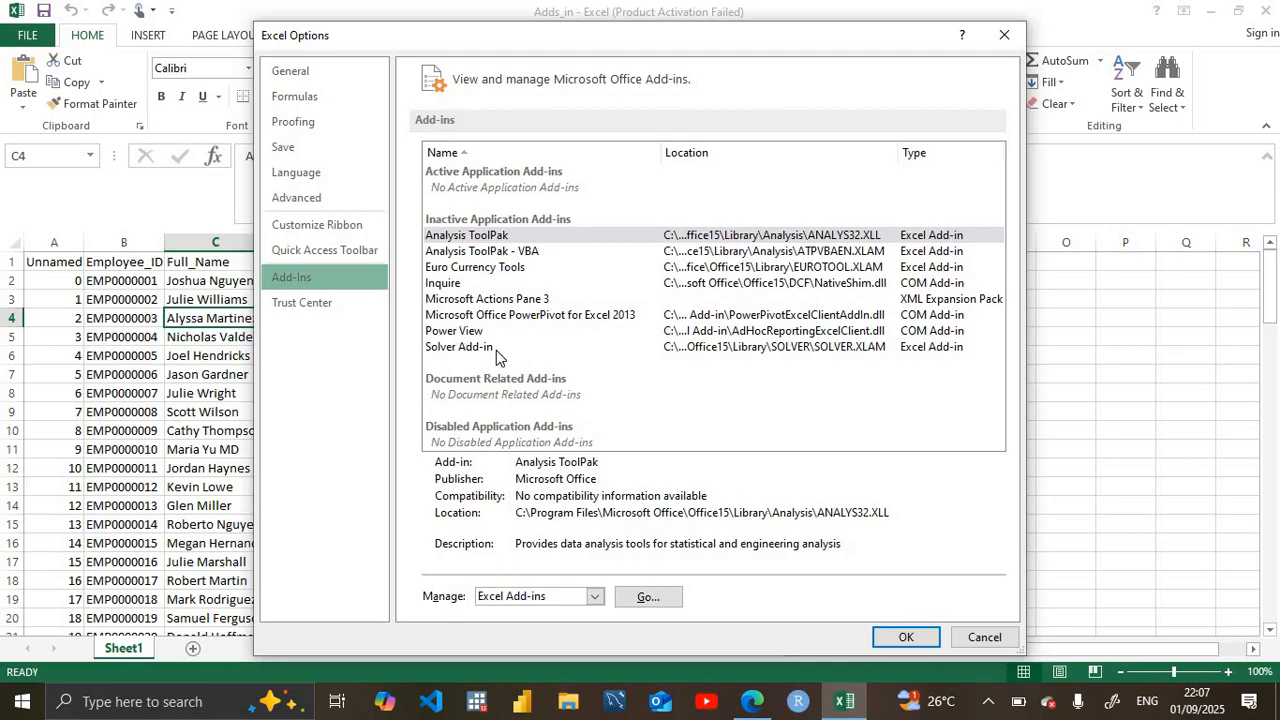
click(646, 598)
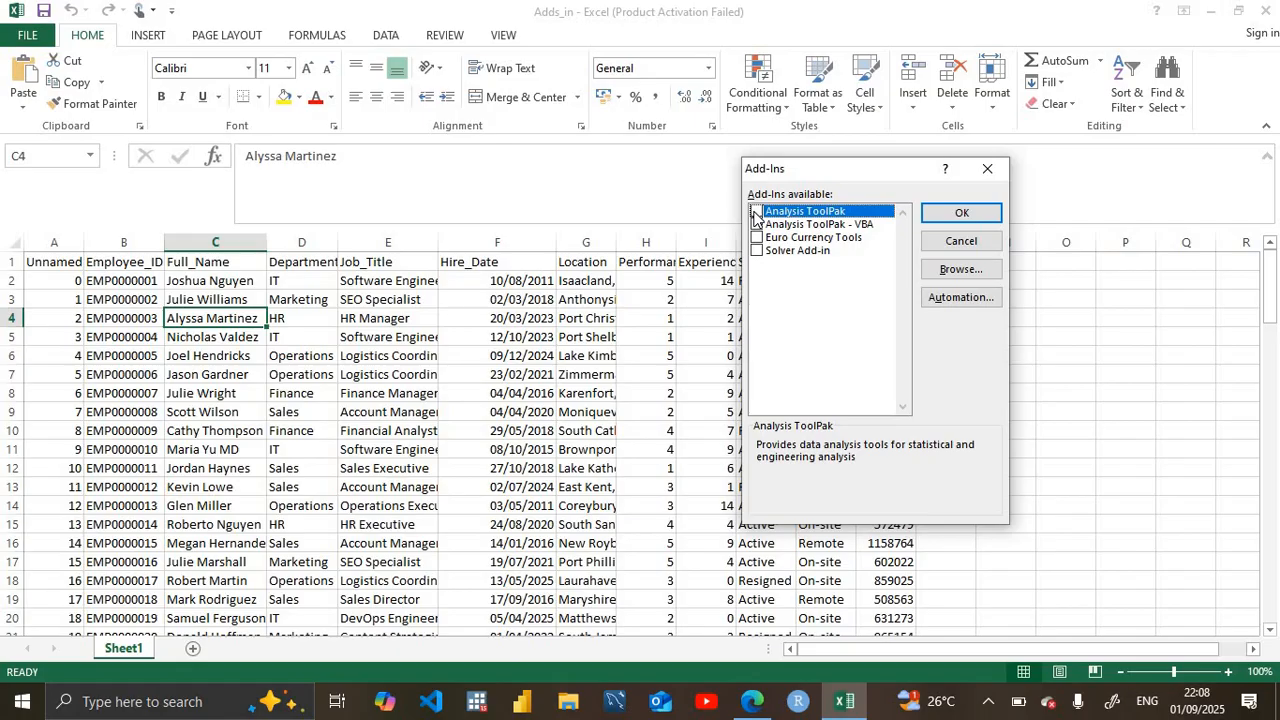
click(756, 213)
click(757, 252)
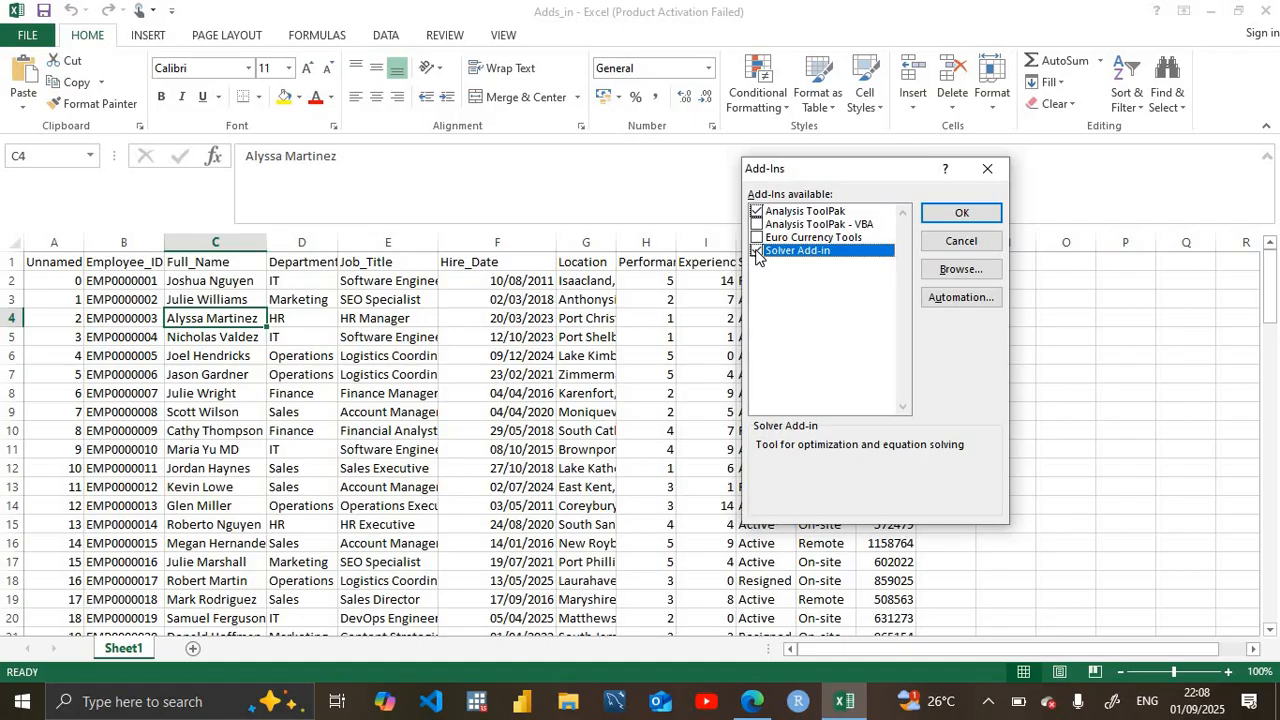
click(963, 213)
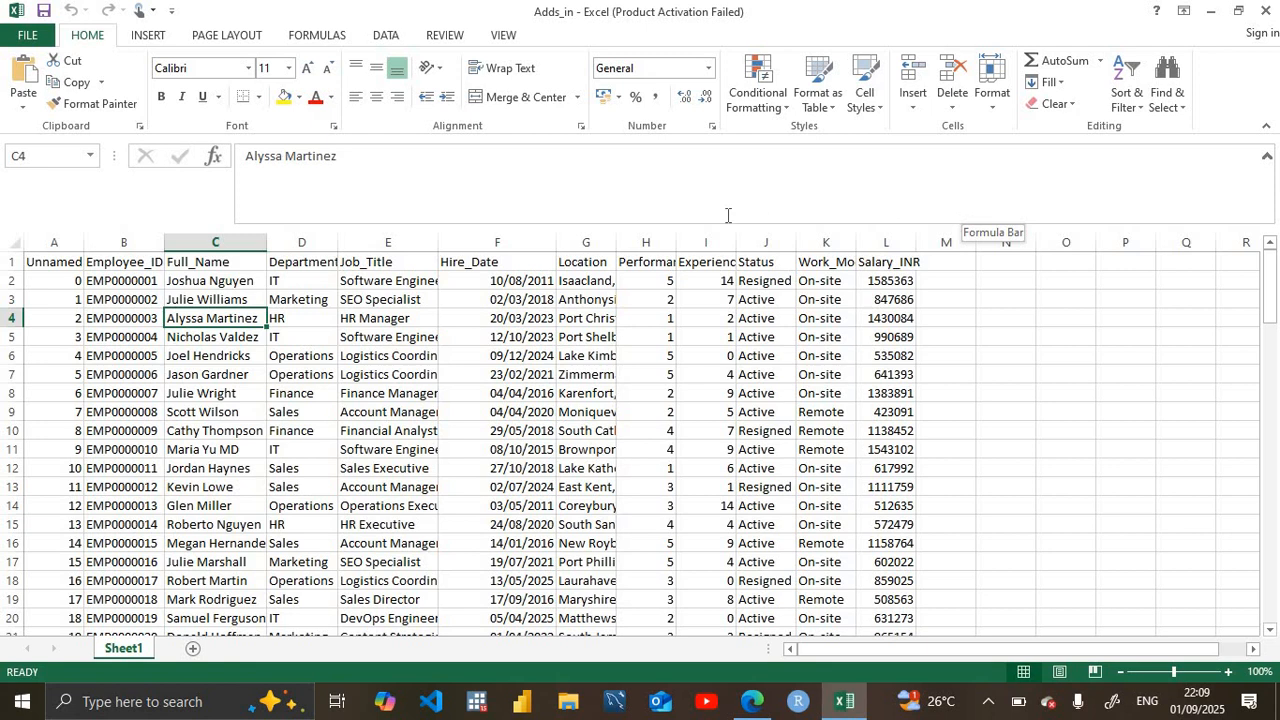
- Look over the available data tools and the Experience_Years, Full_Name, Department and Job_Title columns of the employee data
click(386, 38)
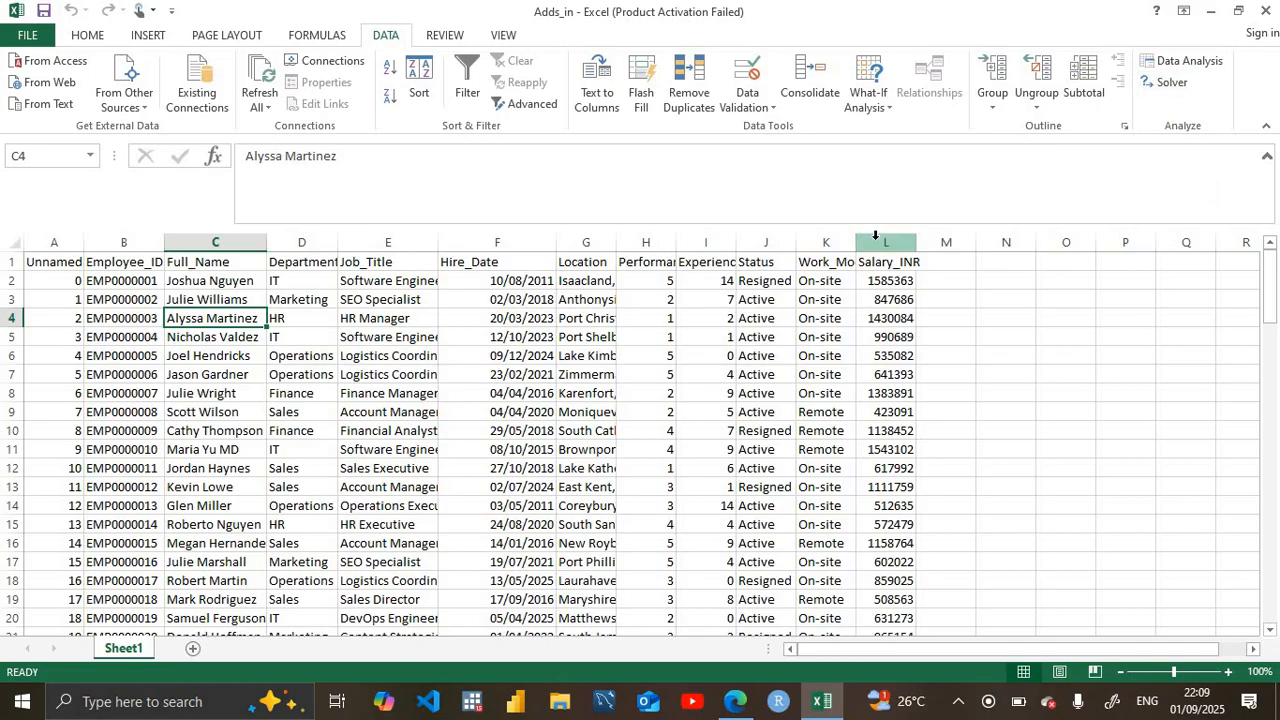
click(705, 240)
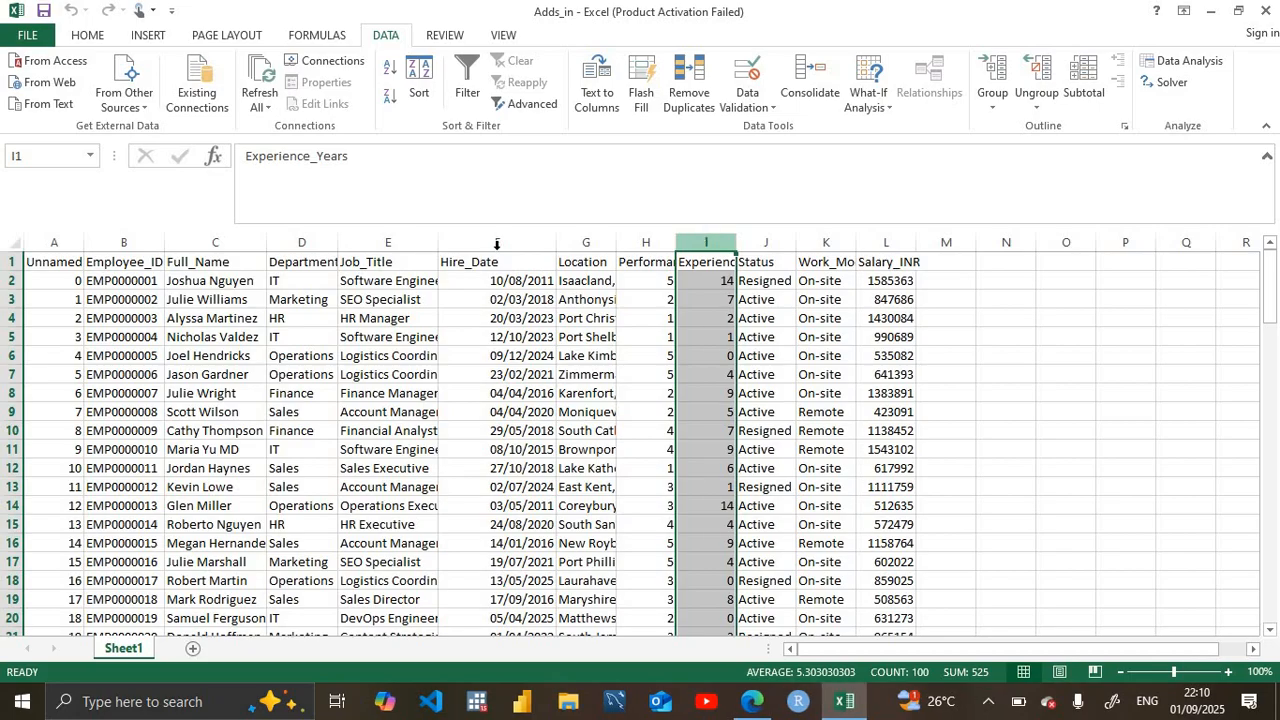
click(203, 245)
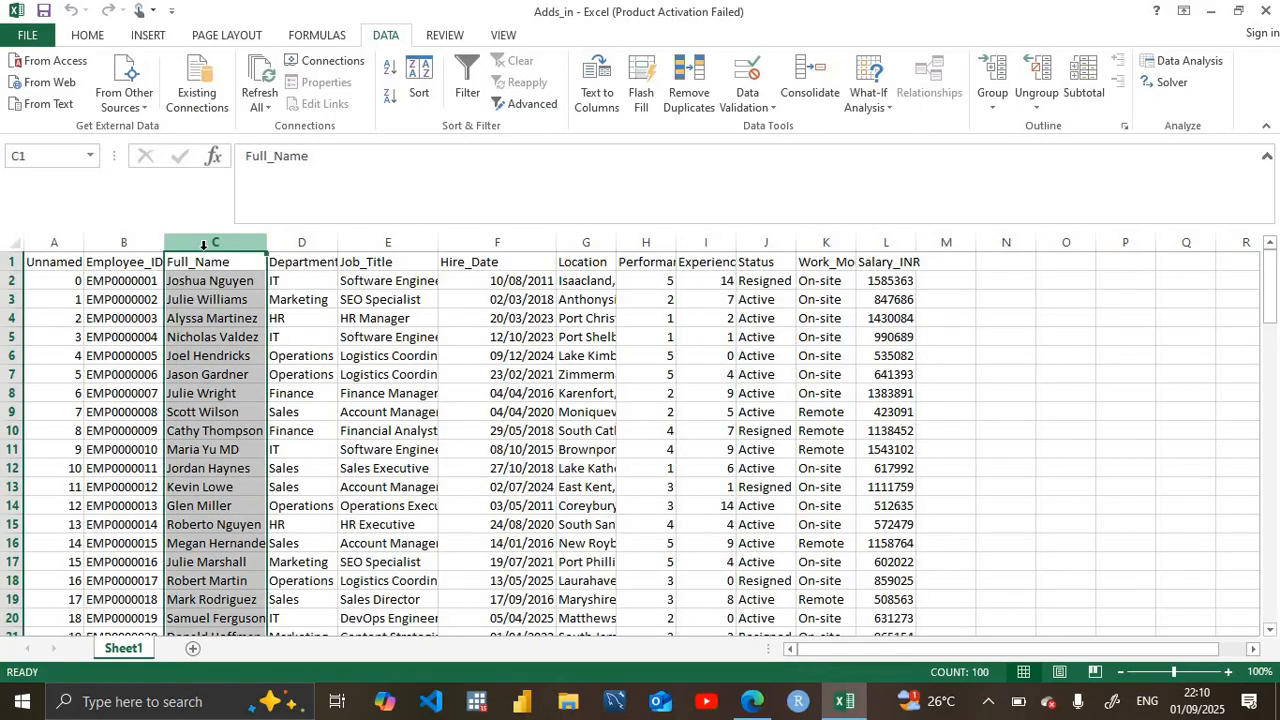
click(284, 243)
click(356, 244)
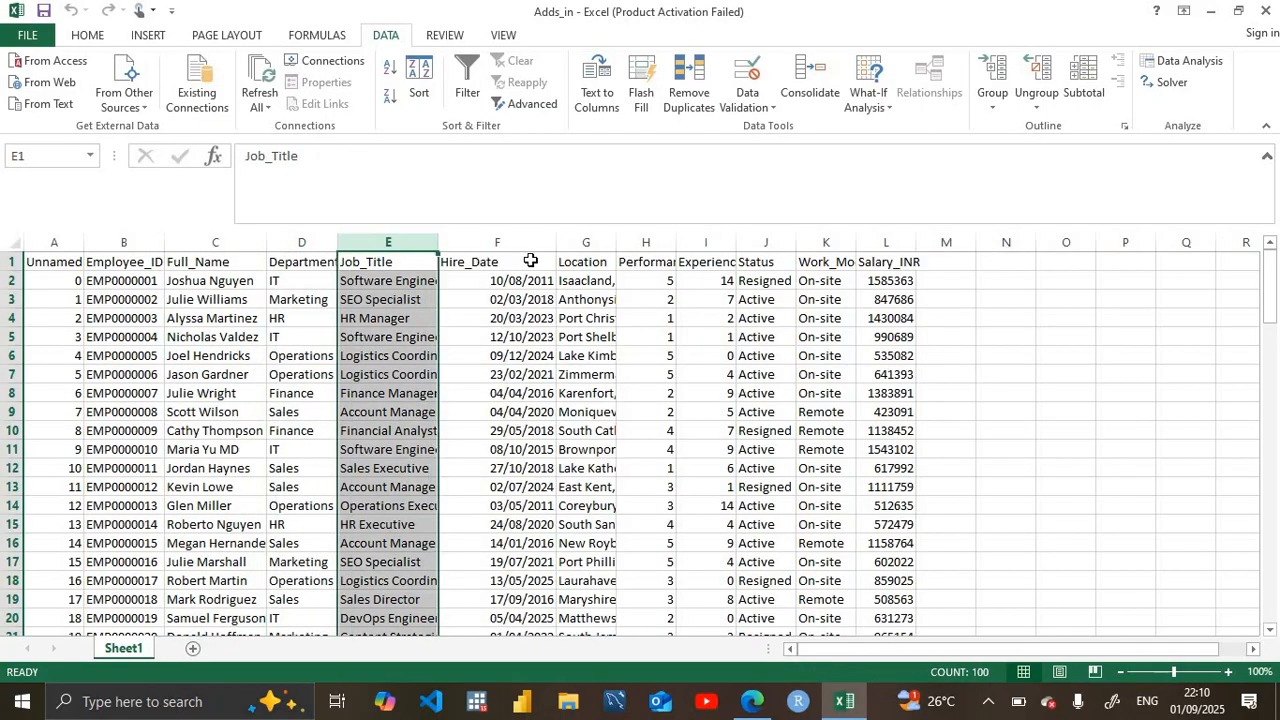
- Generate Descriptive Statistics for the Salary_INR column ($L:$L) on a new worksheet with first-row labels and summary statistics, and widen column A to fit its labels
click(874, 245)
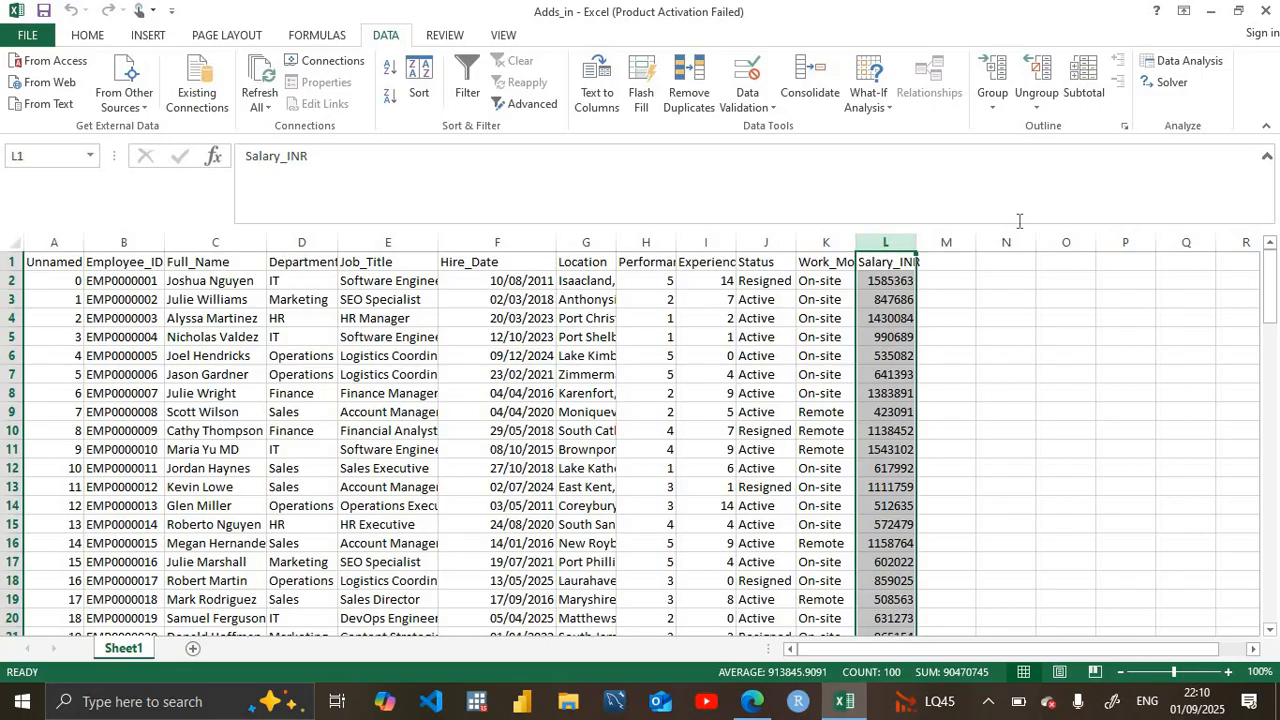
click(1191, 68)
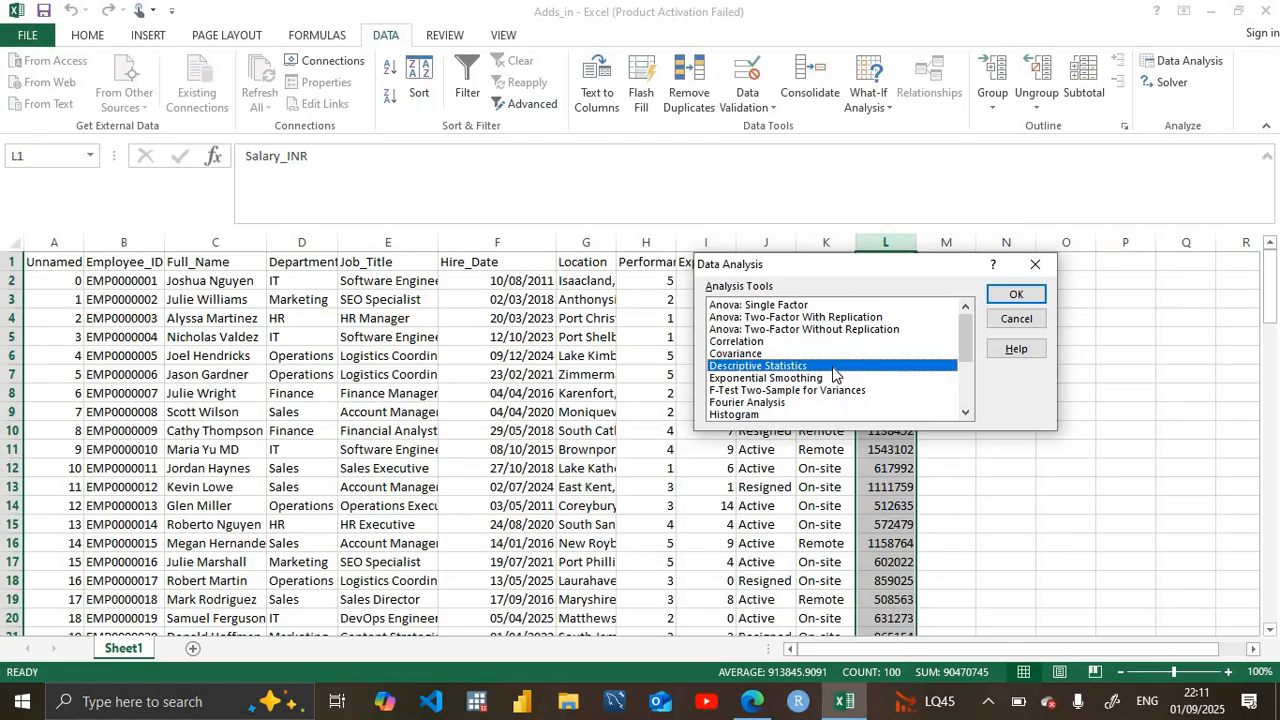
click(1010, 295)
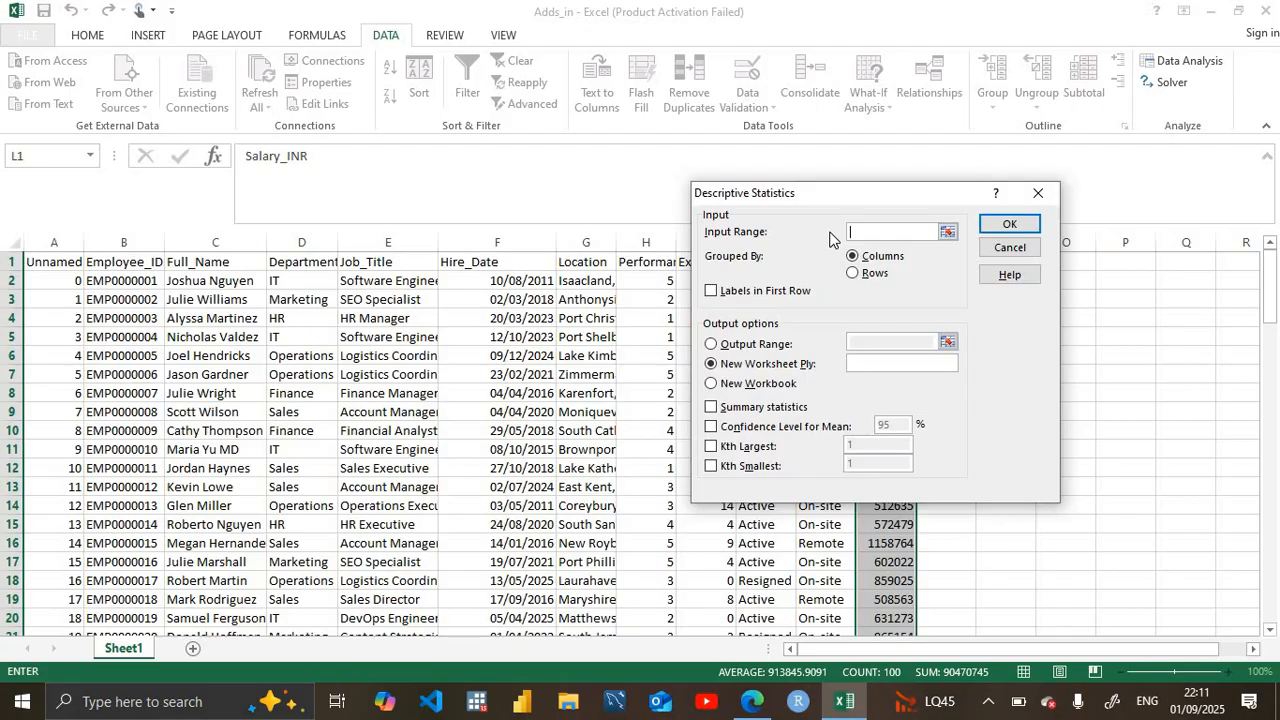
click(946, 232)
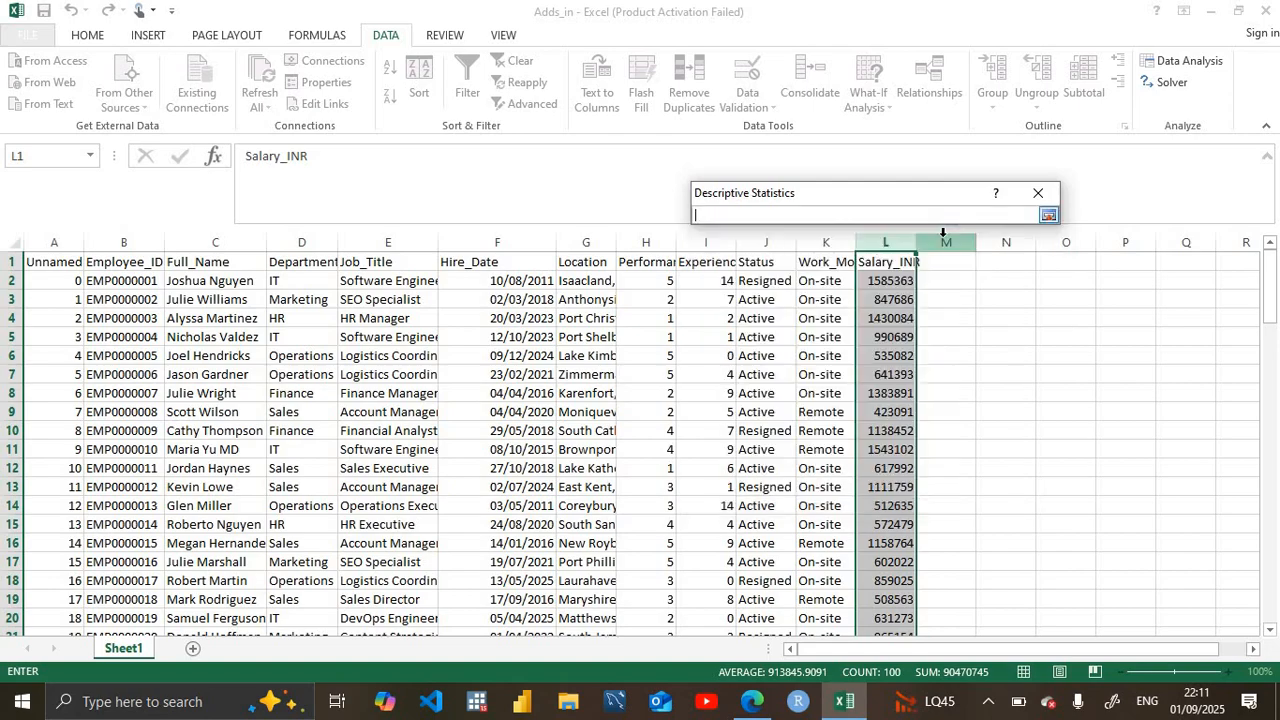
click(889, 241)
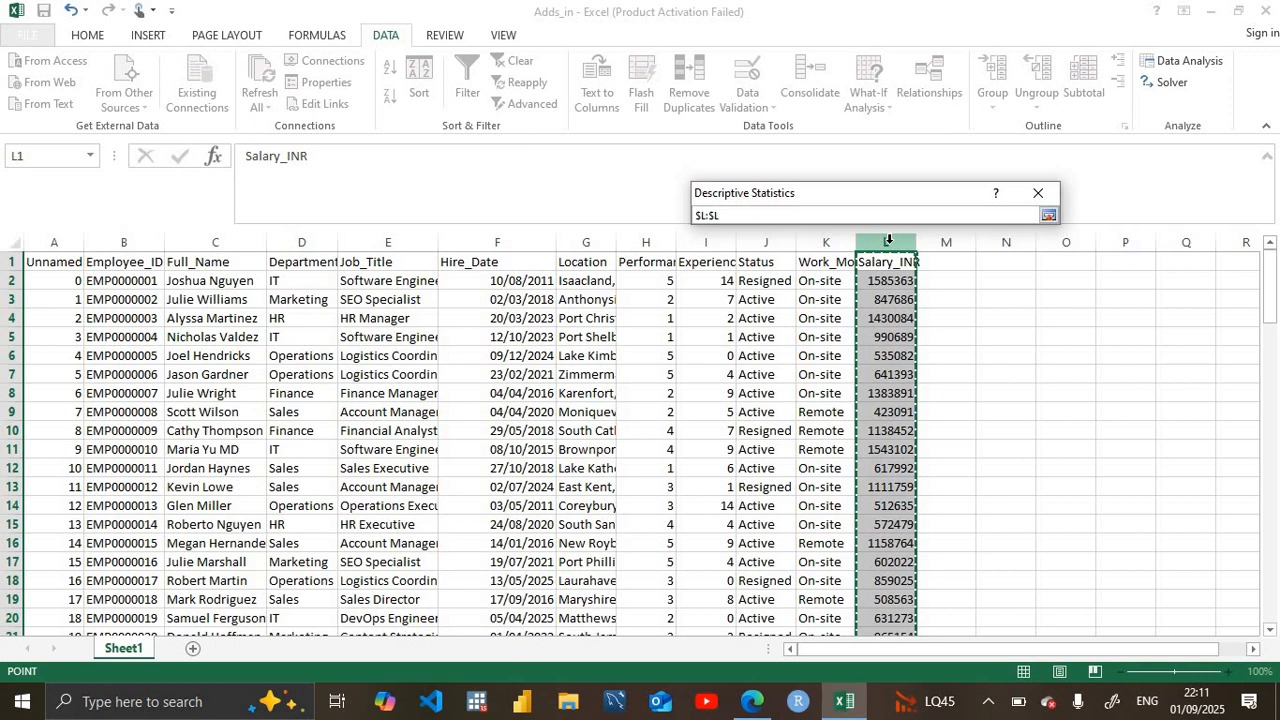
click(1048, 216)
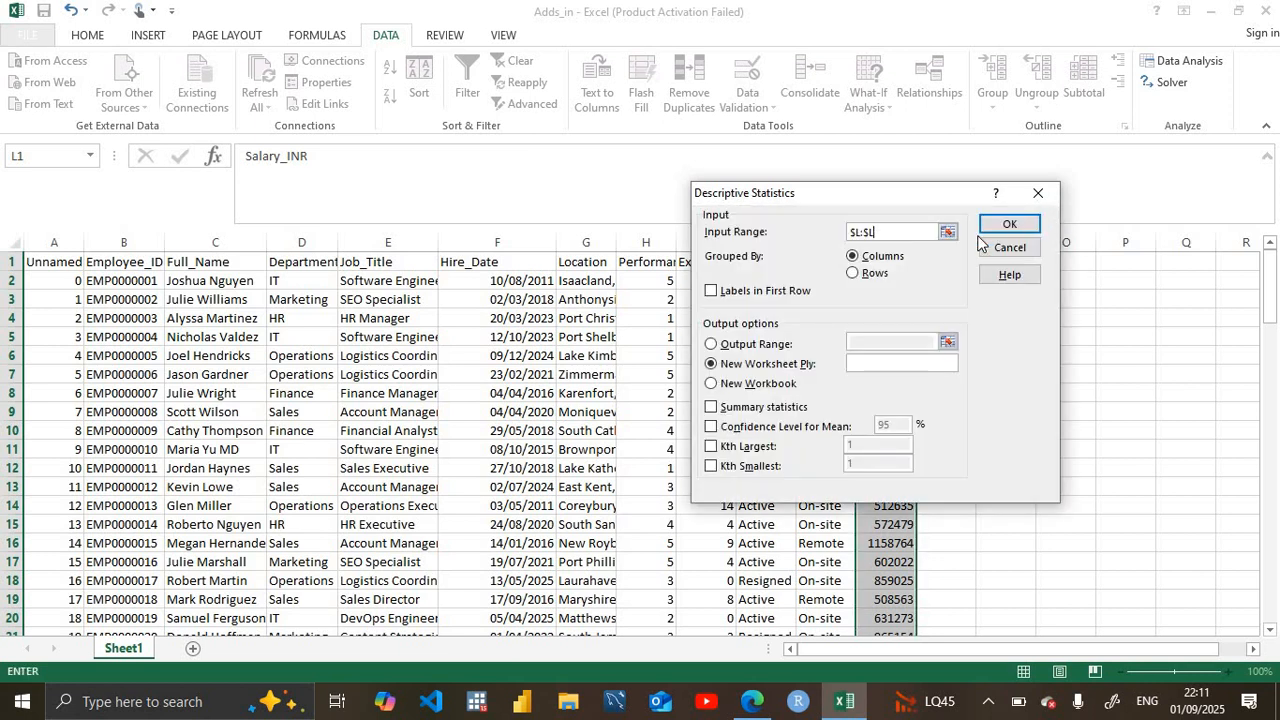
click(712, 291)
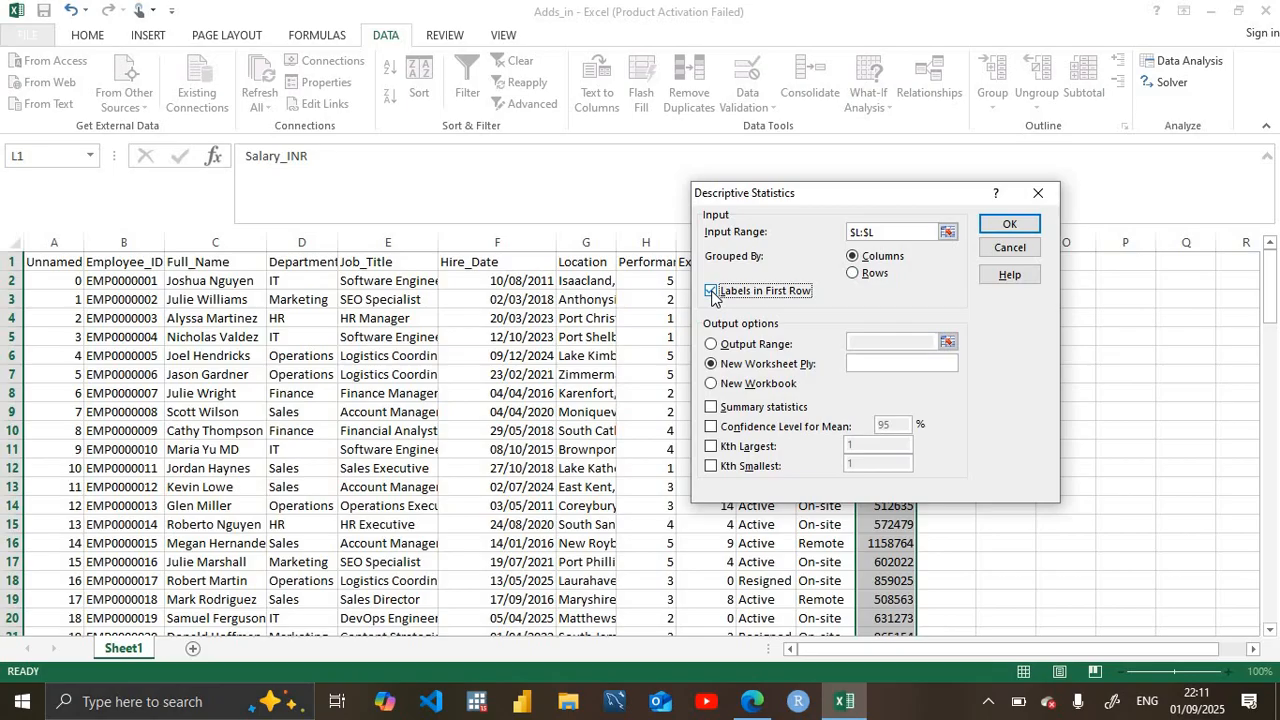
click(712, 408)
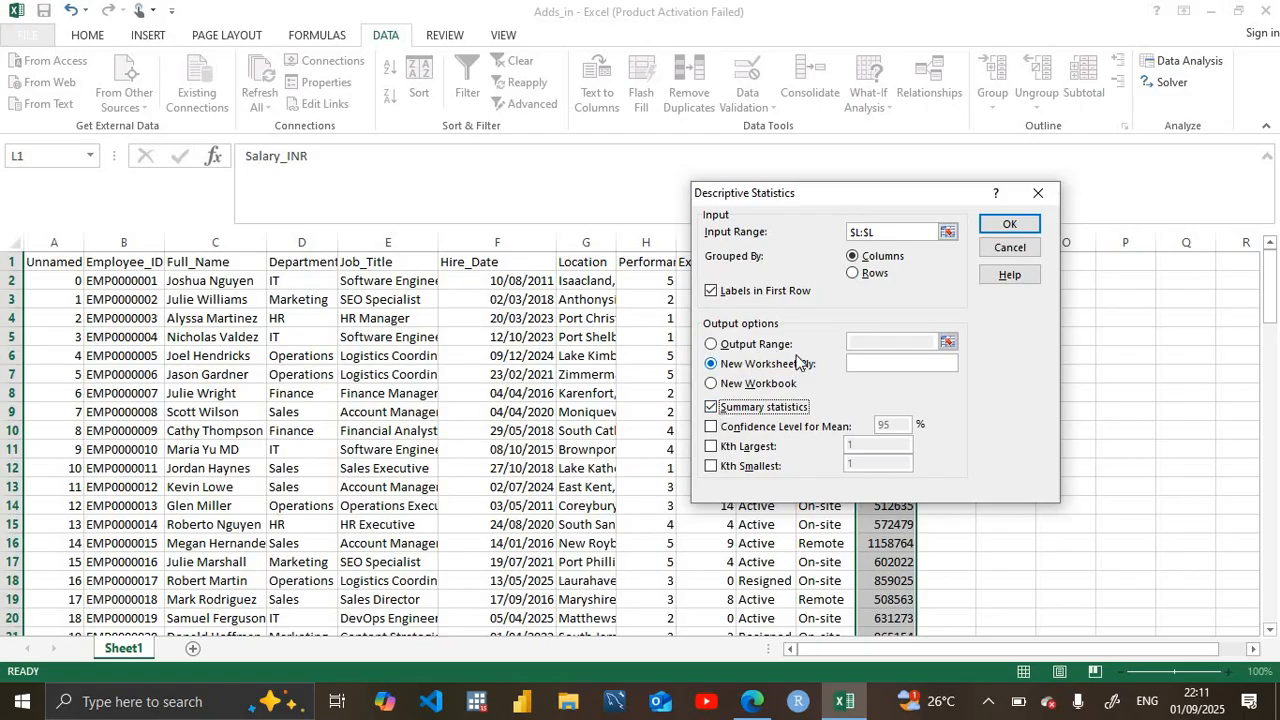
click(1000, 227)
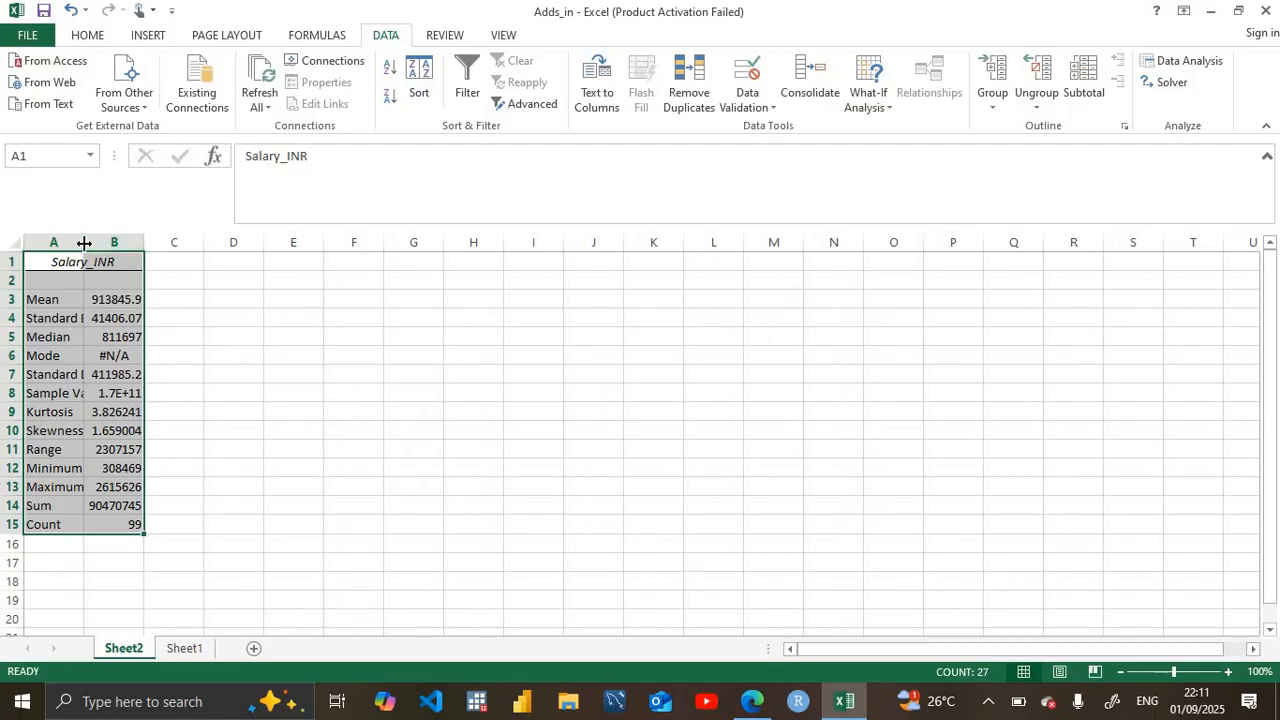
drag(84, 244, 144, 244)
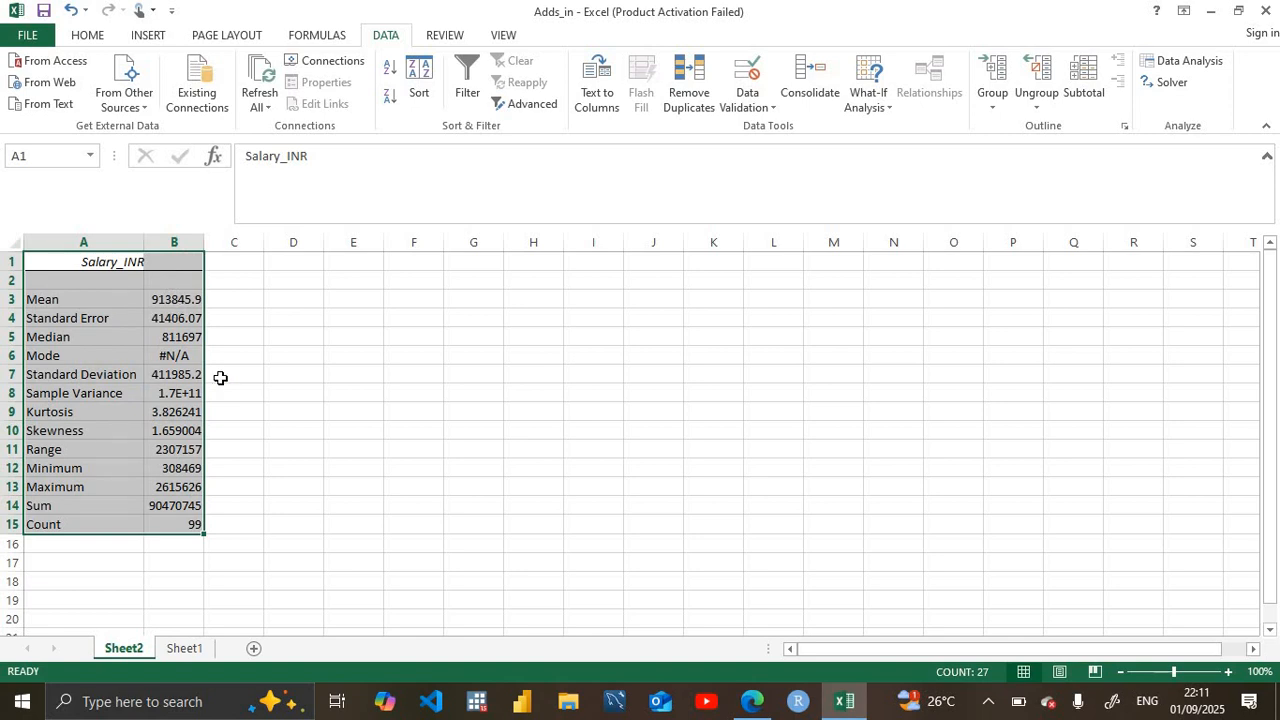
- Examine the mean, minimum, maximum, sum and range in the salary statistics
click(190, 299)
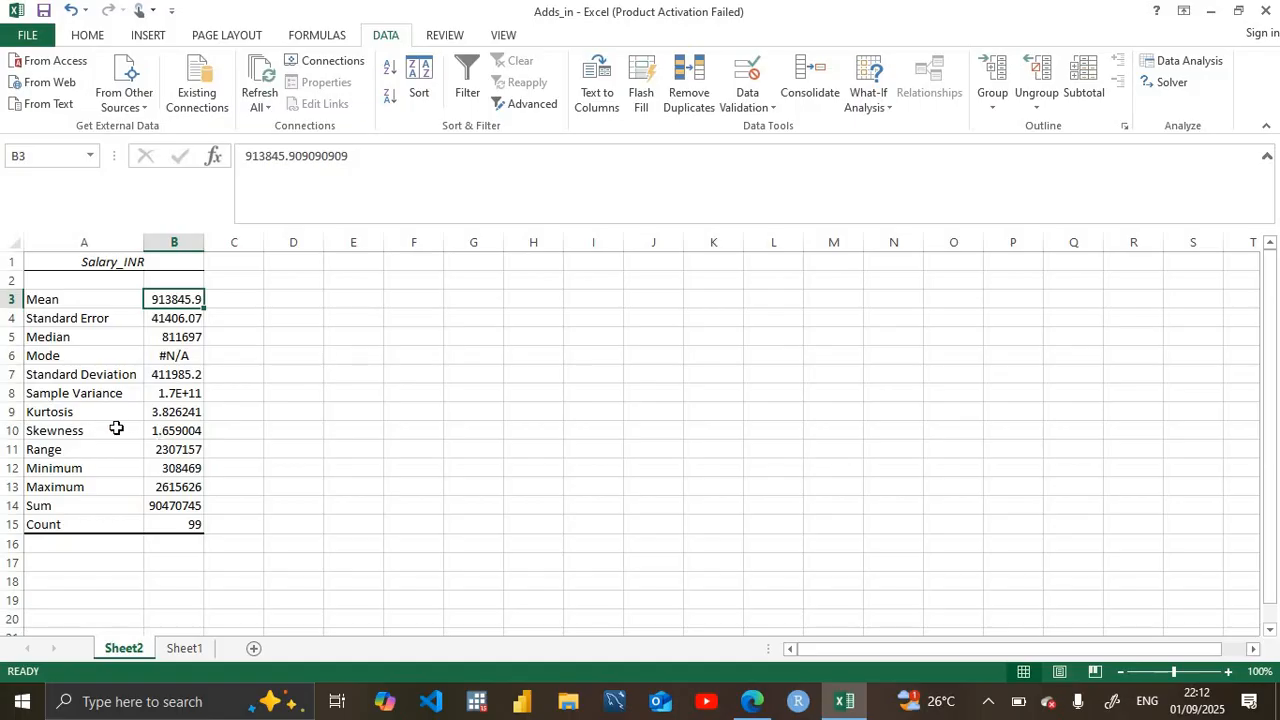
click(172, 471)
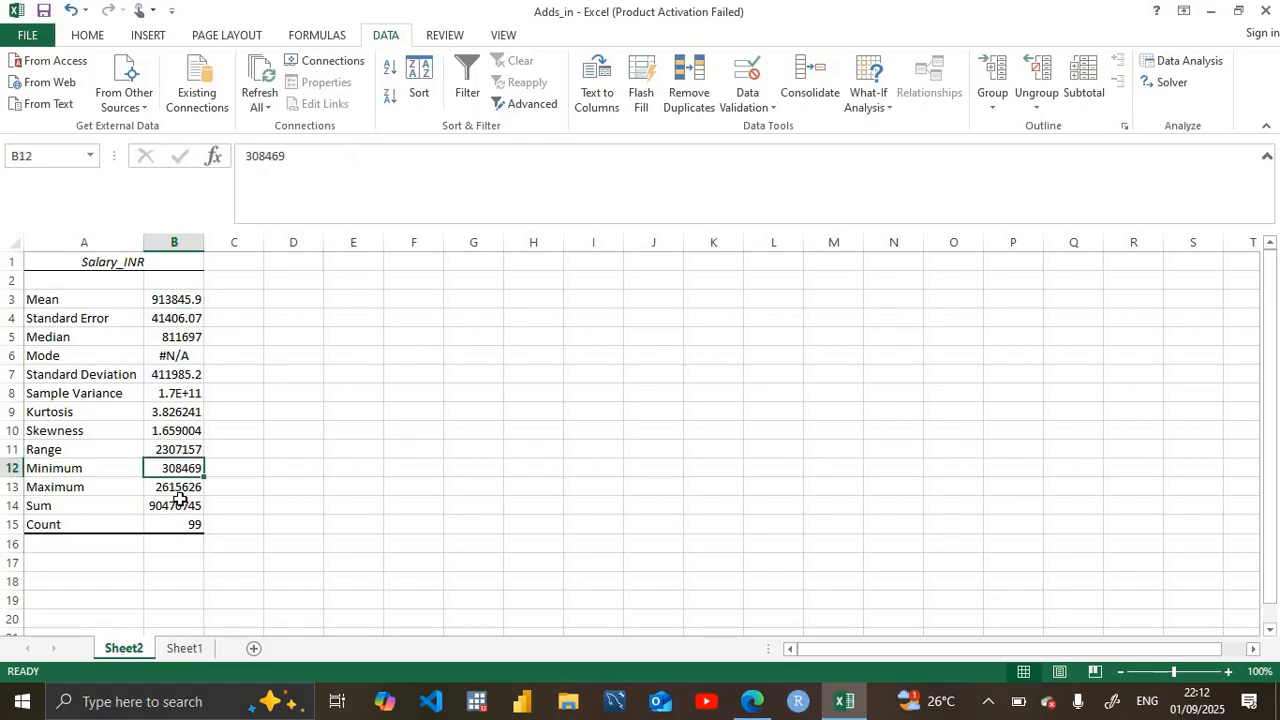
click(179, 488)
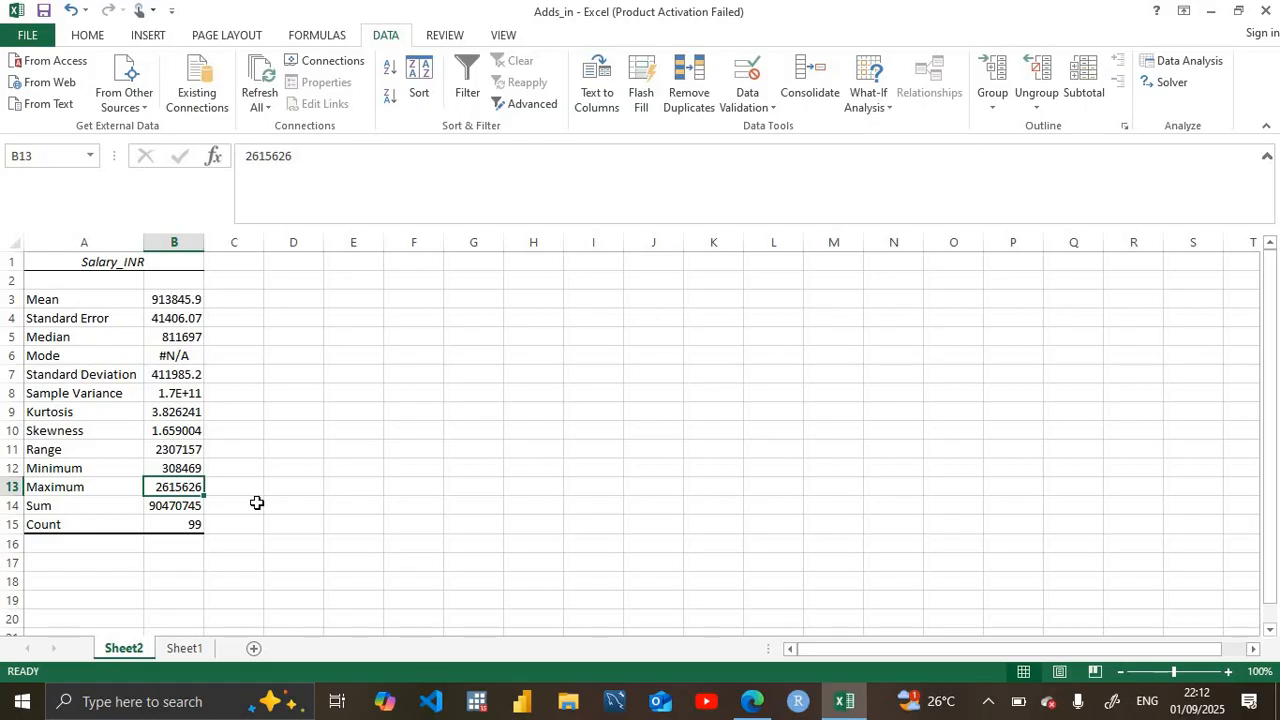
click(181, 469)
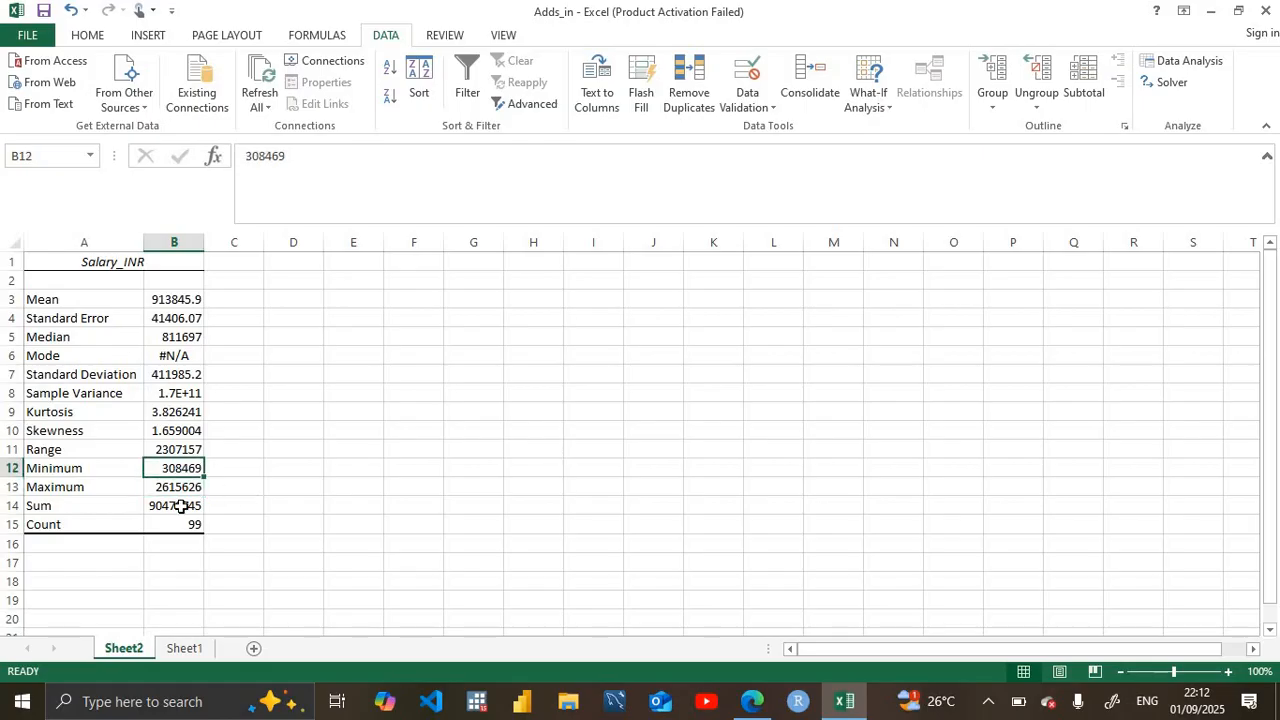
click(181, 505)
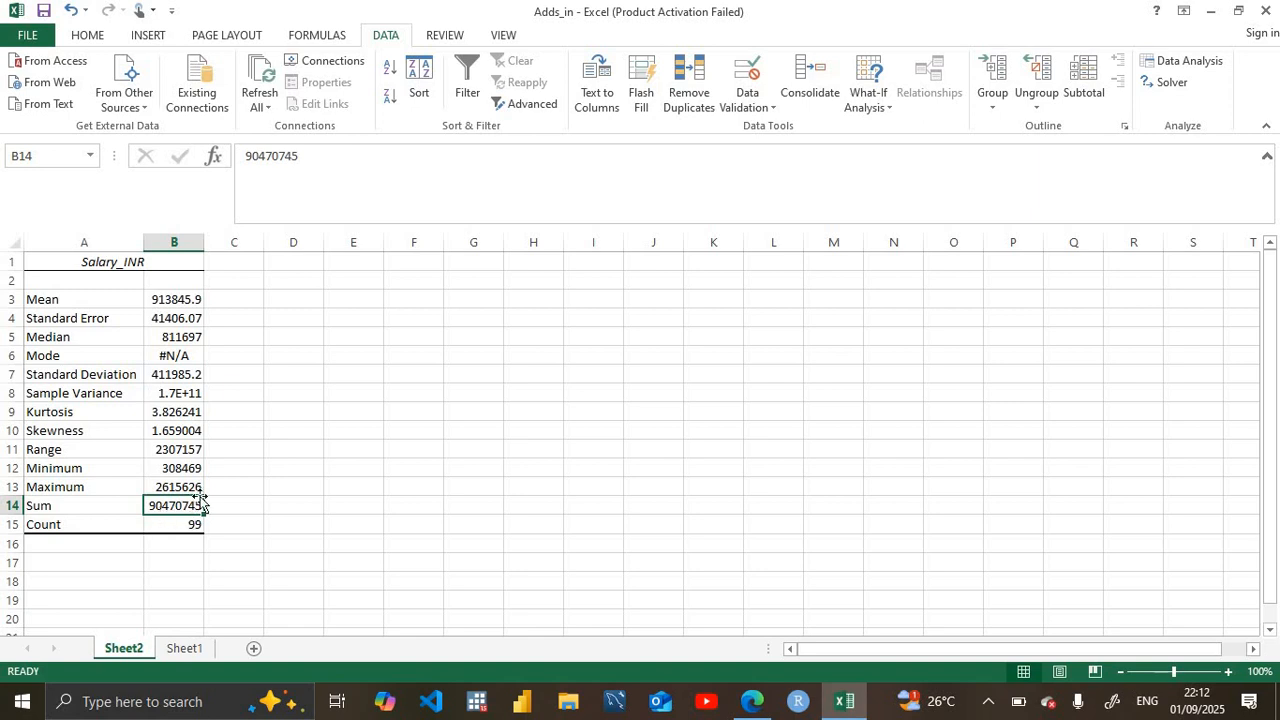
double_click(180, 507)
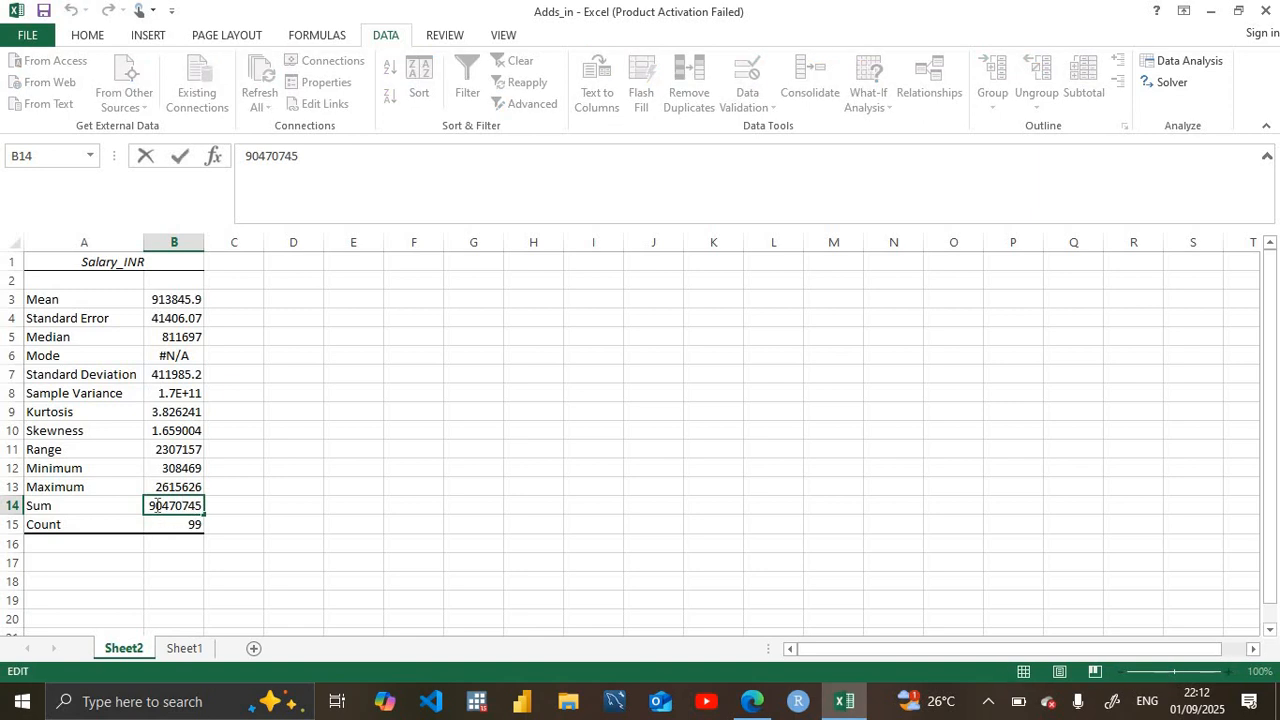
click(181, 451)
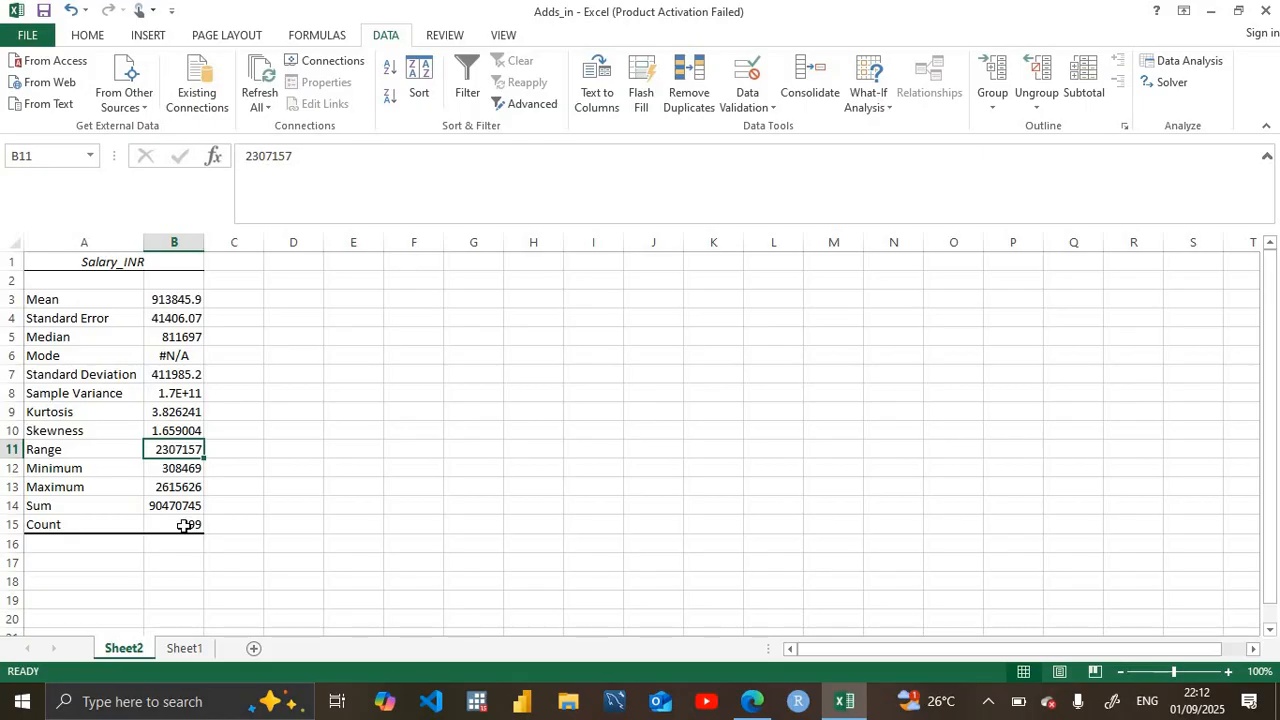
- Start Solver on Sheet1 and set its objective to $N$5:$P$5 with Min as the target
click(183, 649)
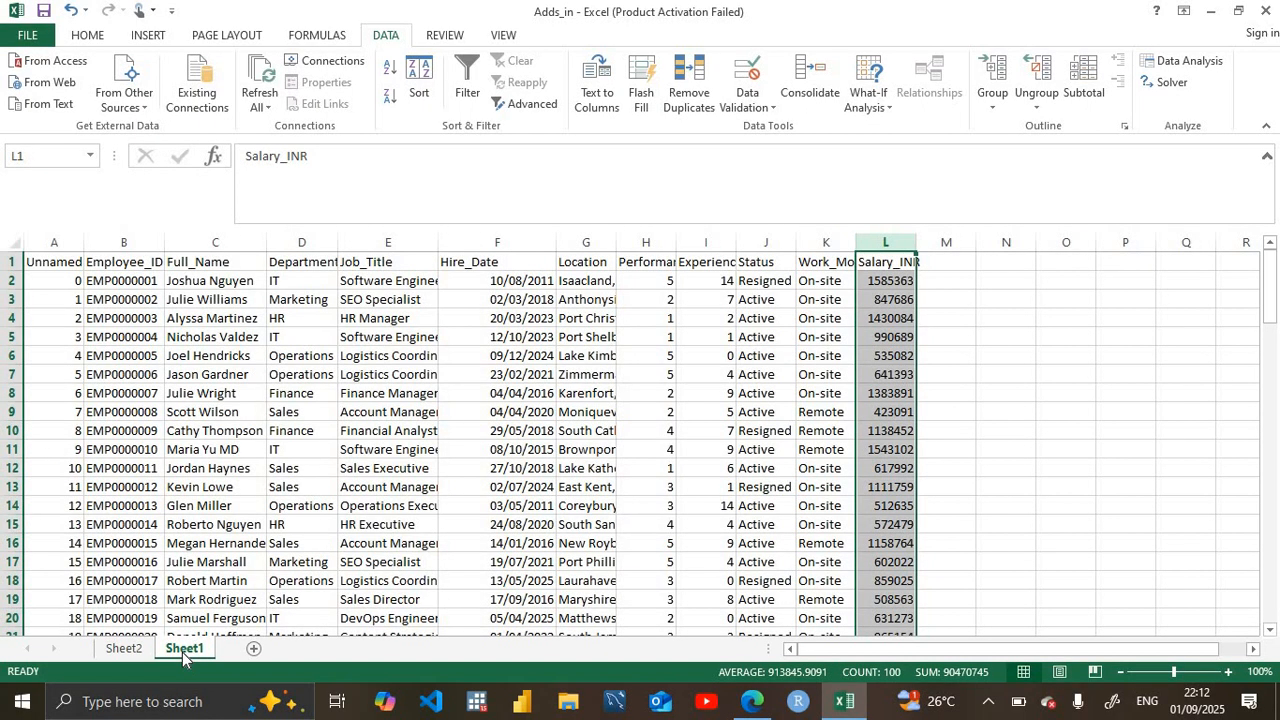
click(1166, 84)
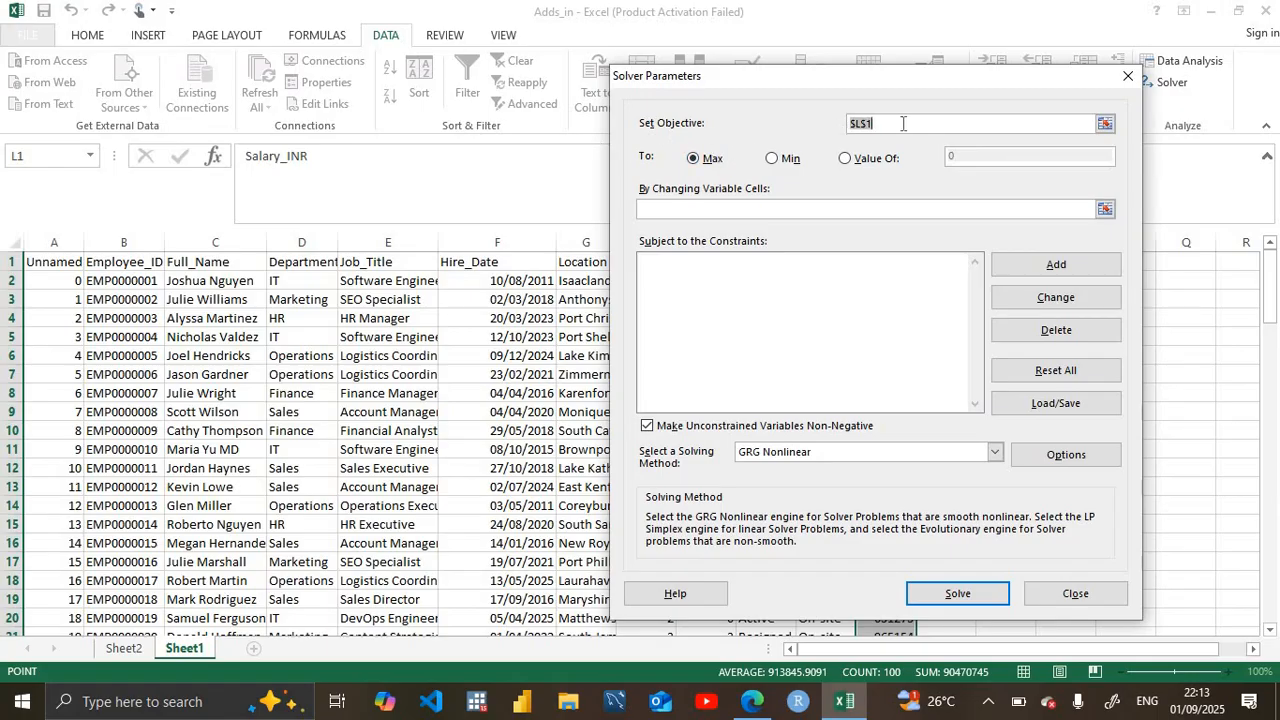
click(1104, 124)
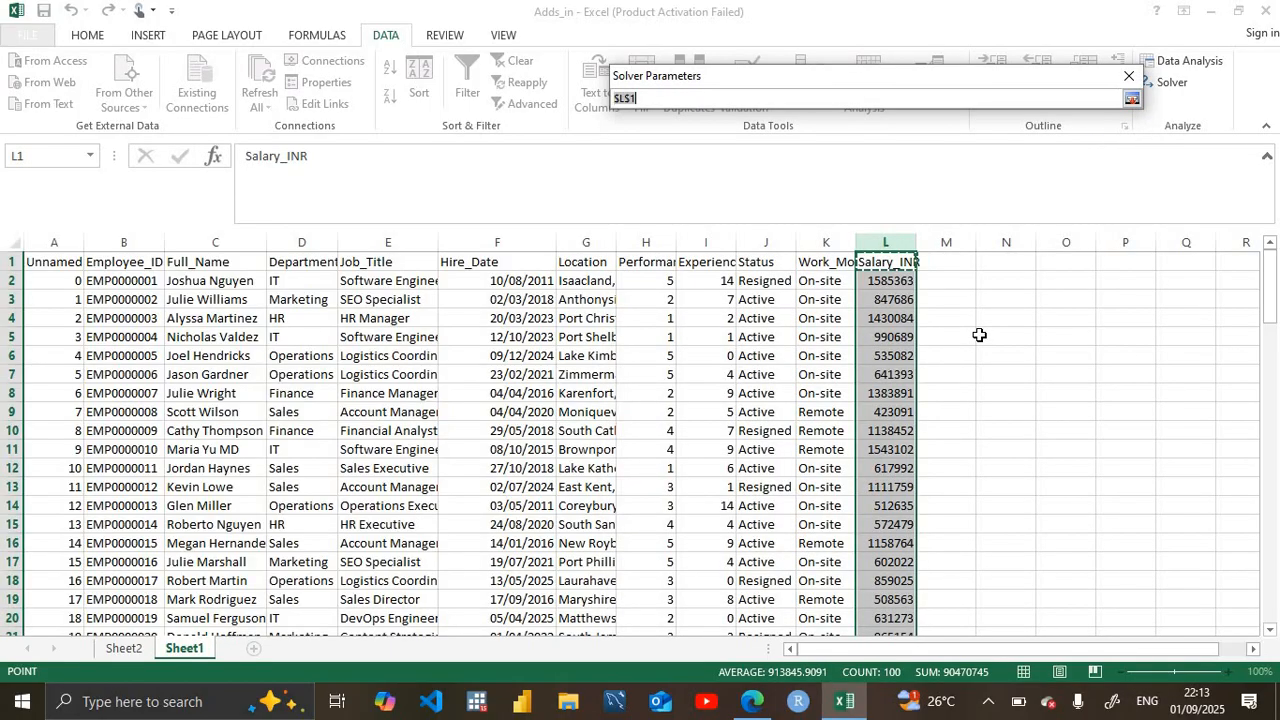
drag(980, 335, 1128, 335)
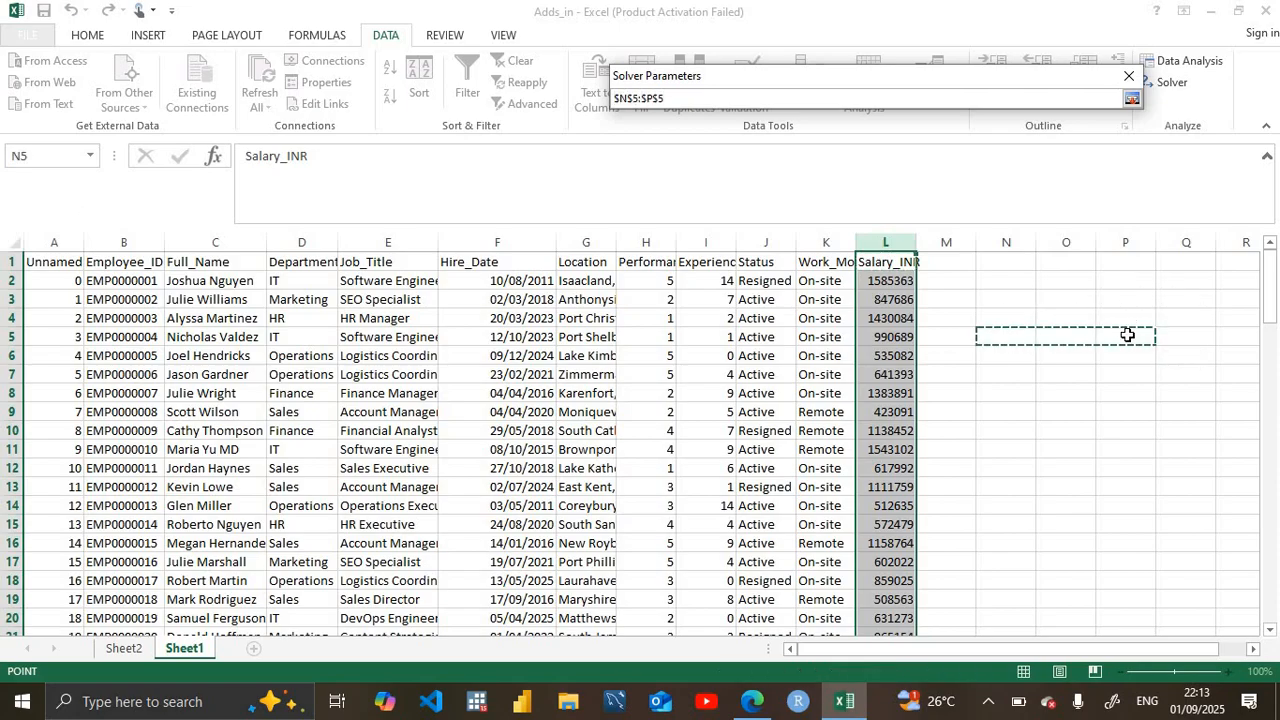
click(1131, 99)
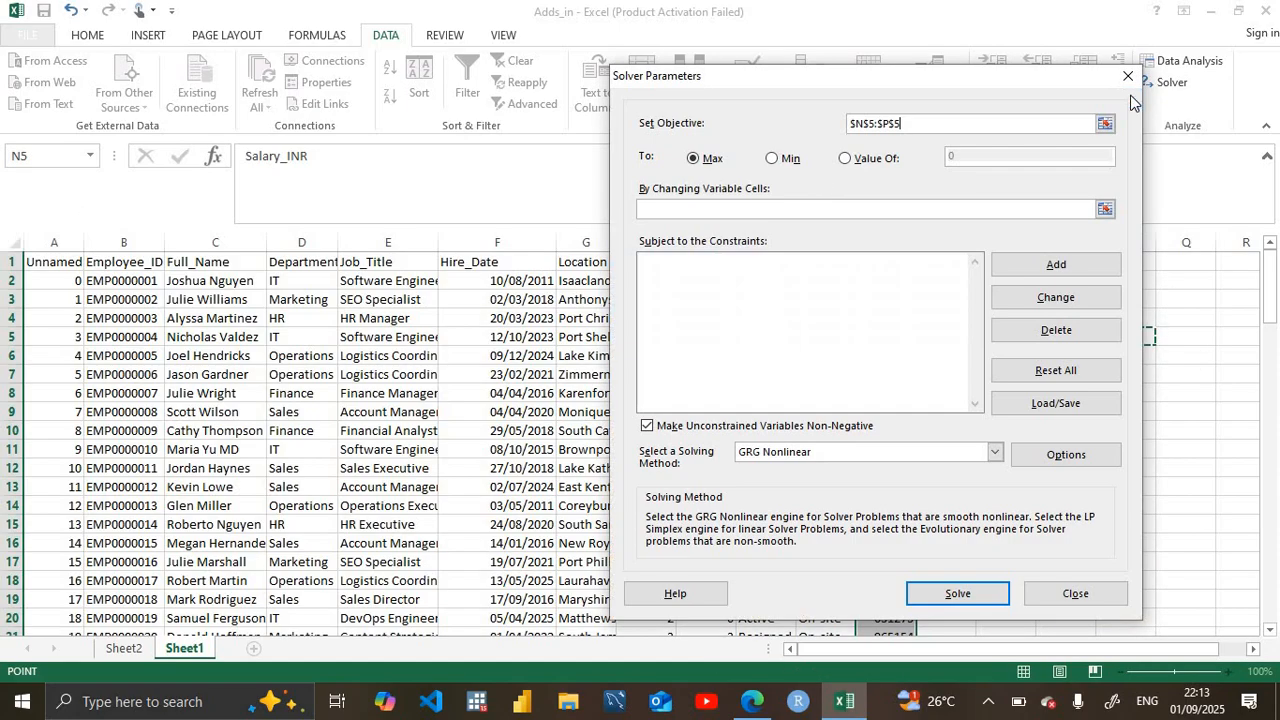
click(772, 159)
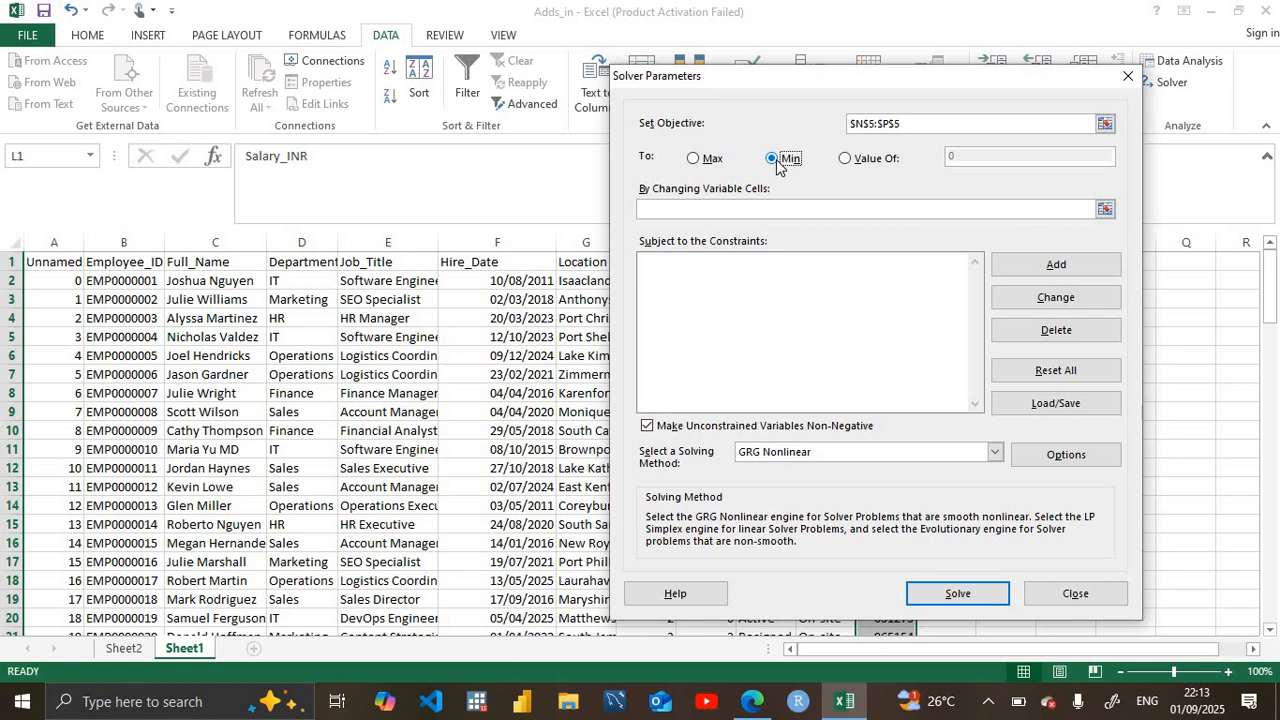
click(846, 160)
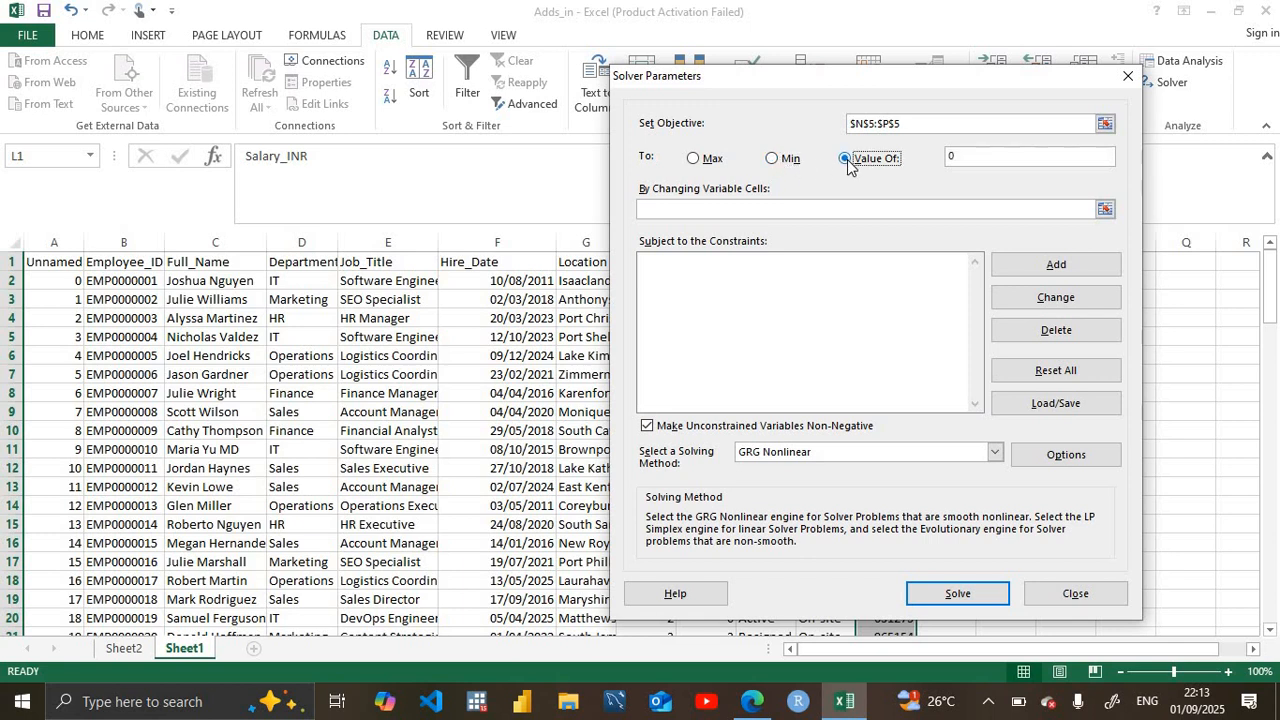
click(771, 159)
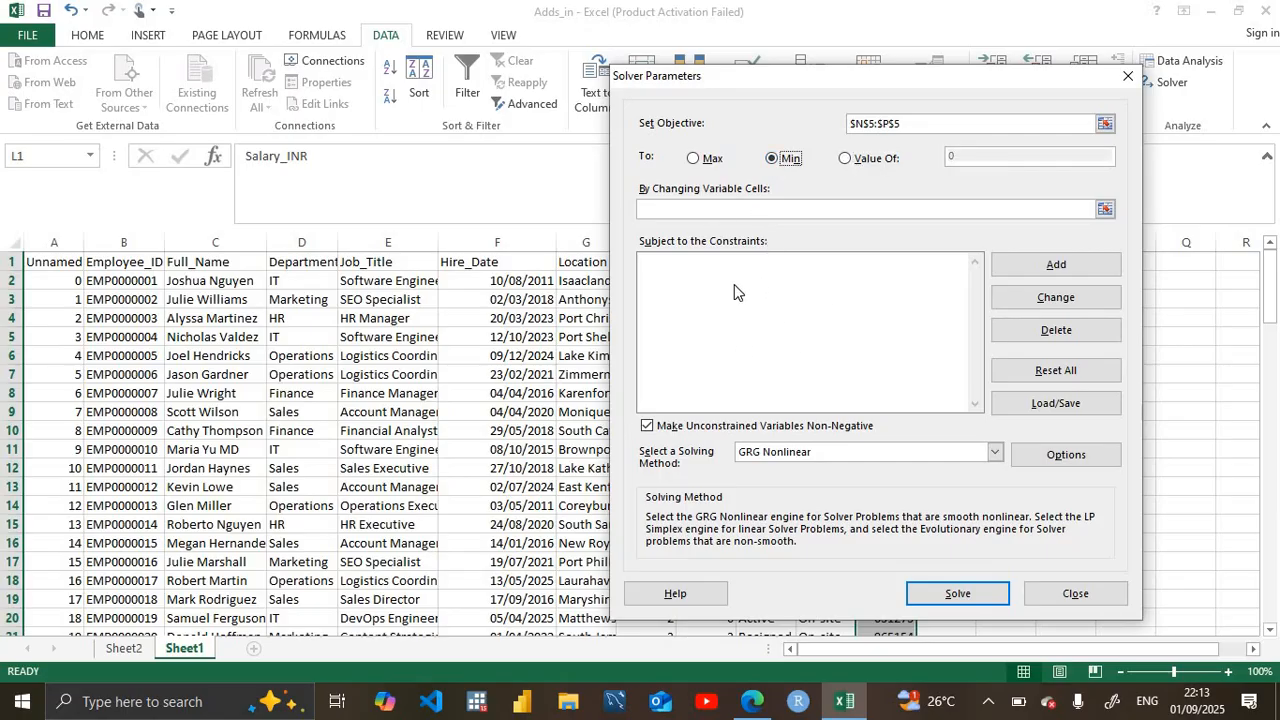
- Try to add a constraint to the Solver model, closing the Excel help and the alert to return to the parameters
click(1052, 264)
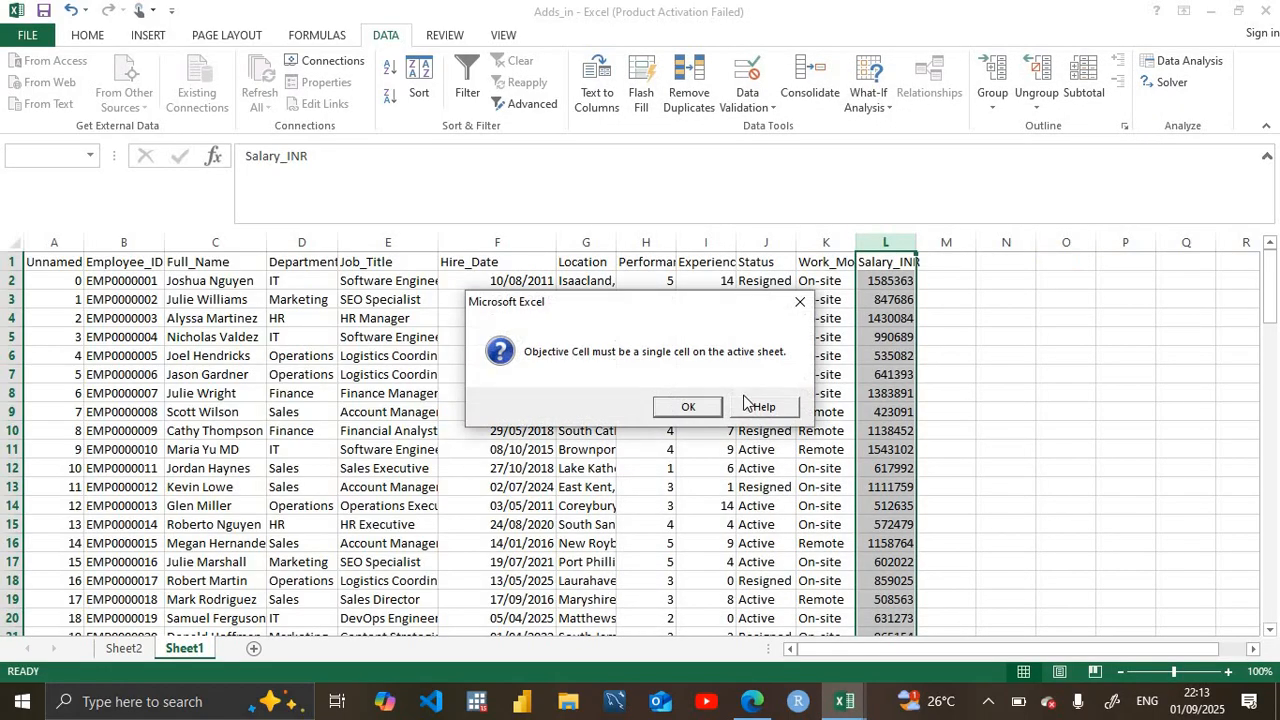
click(688, 407)
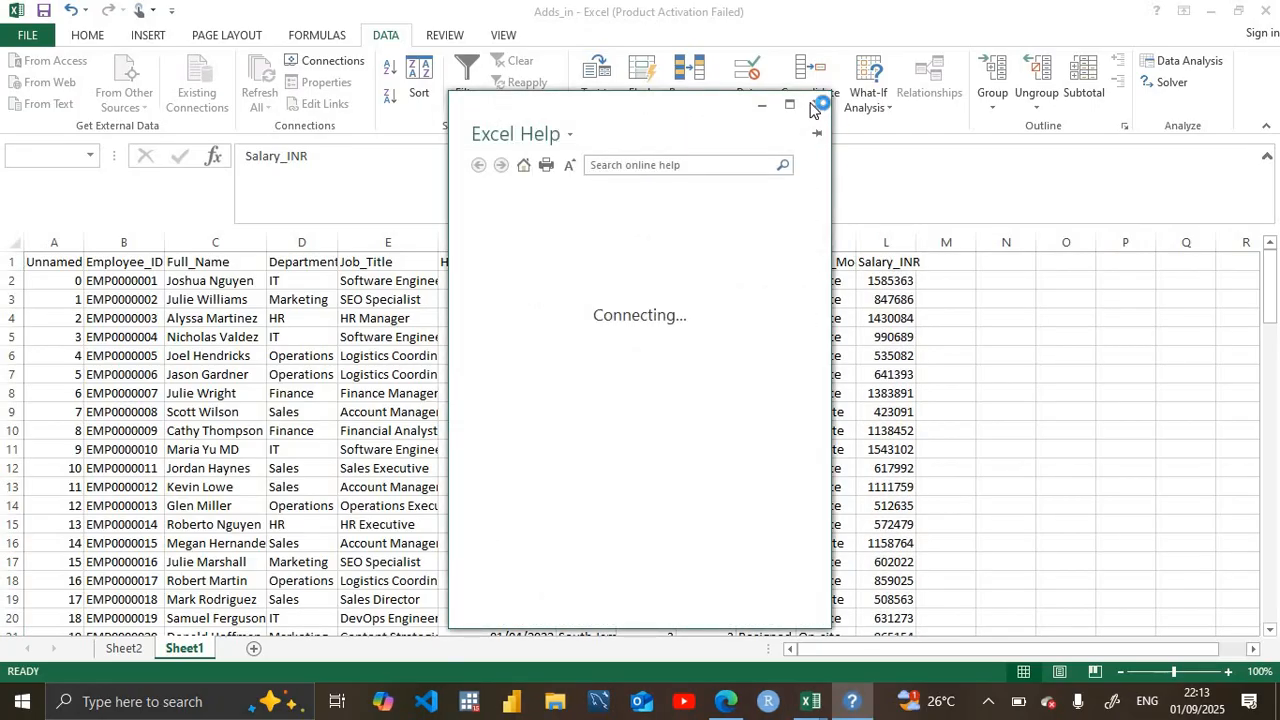
click(817, 104)
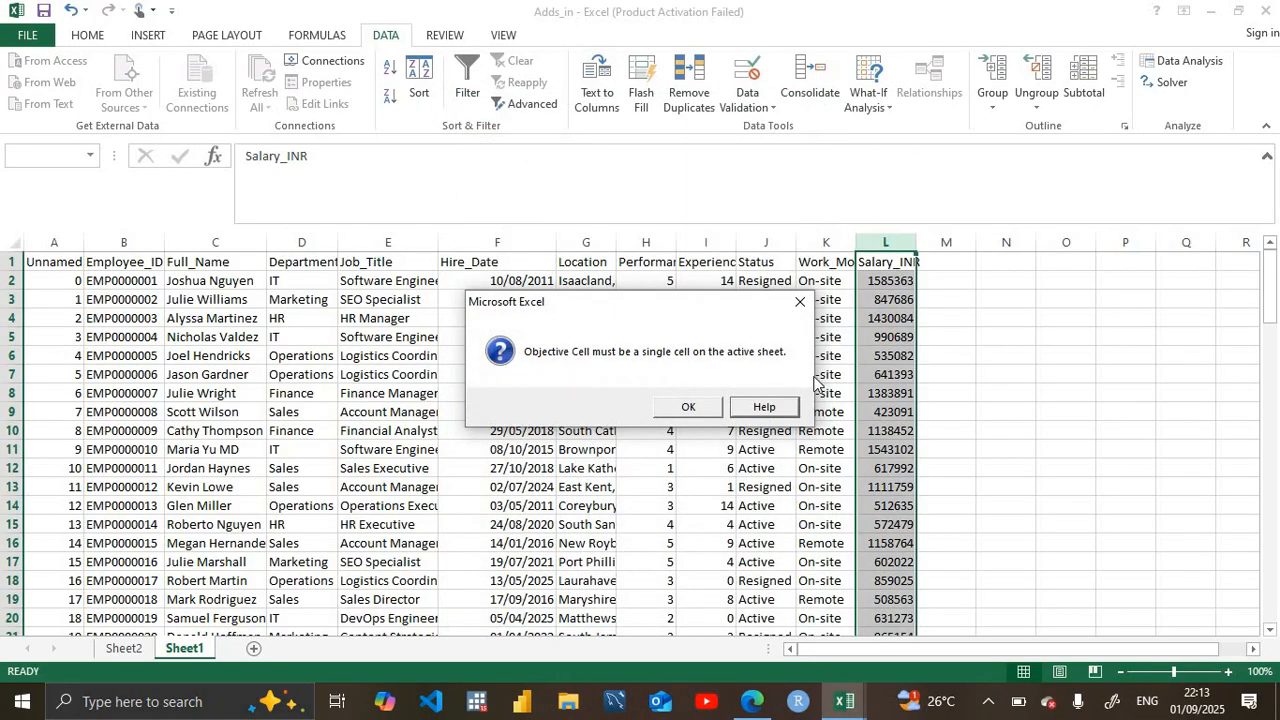
click(800, 301)
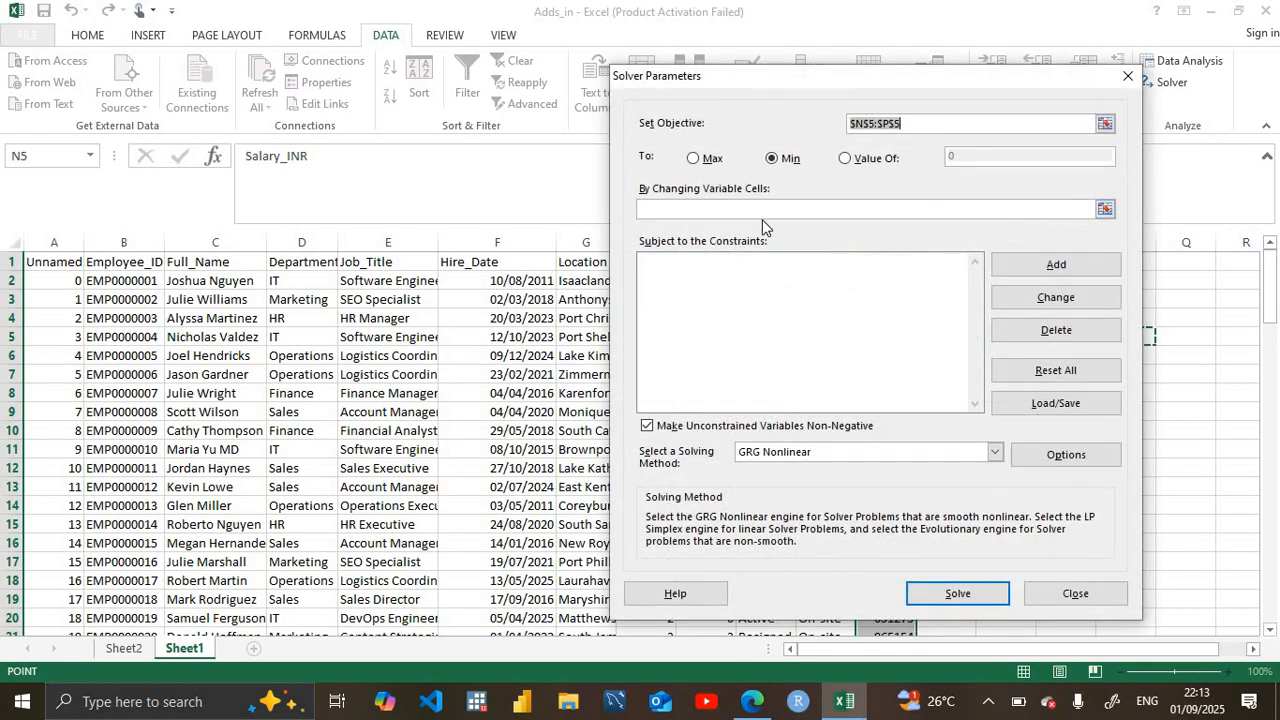
- Set the Solver's changing variable cells to $N$5:$O$5 by selecting the range on Sheet1
click(1104, 210)
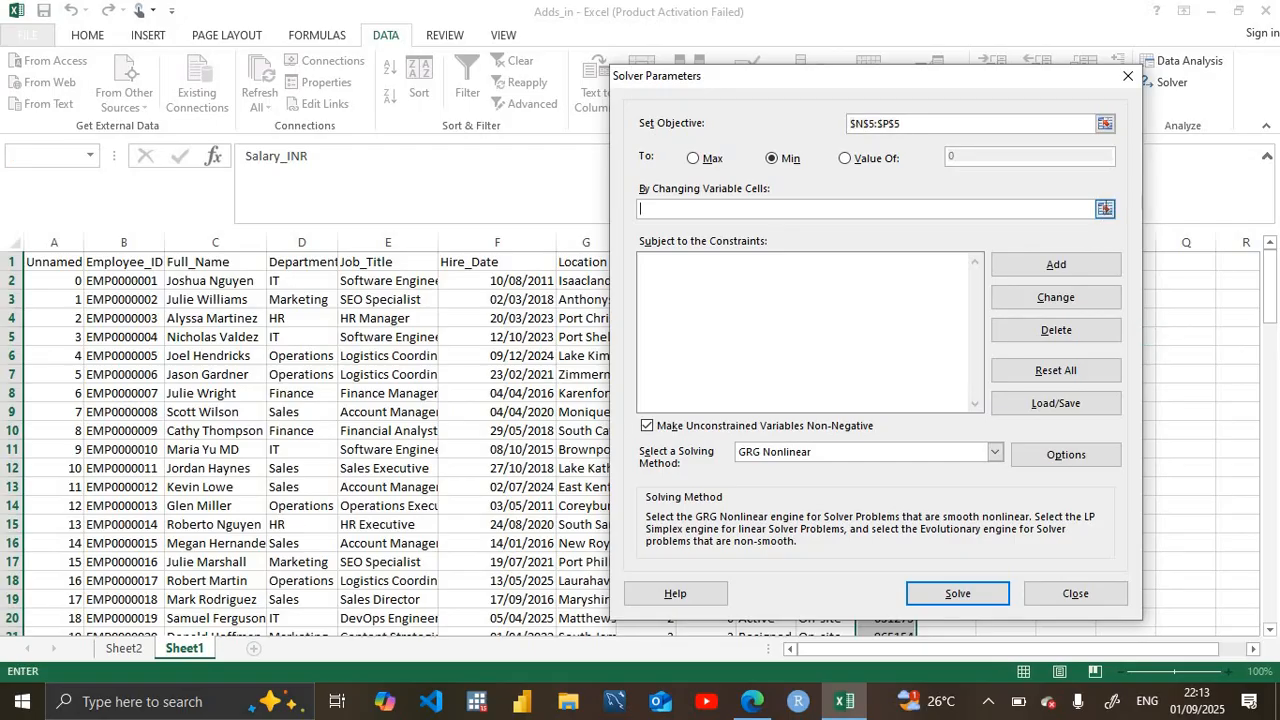
drag(1001, 345, 1081, 334)
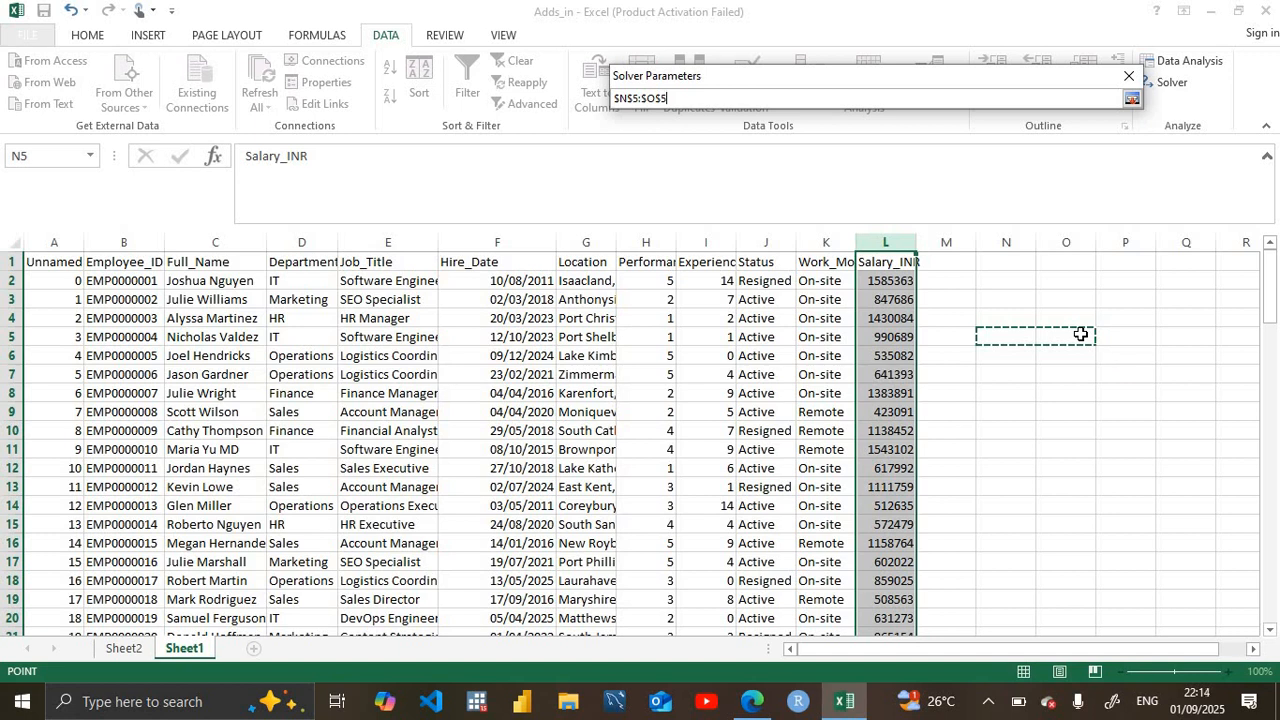
click(1132, 98)
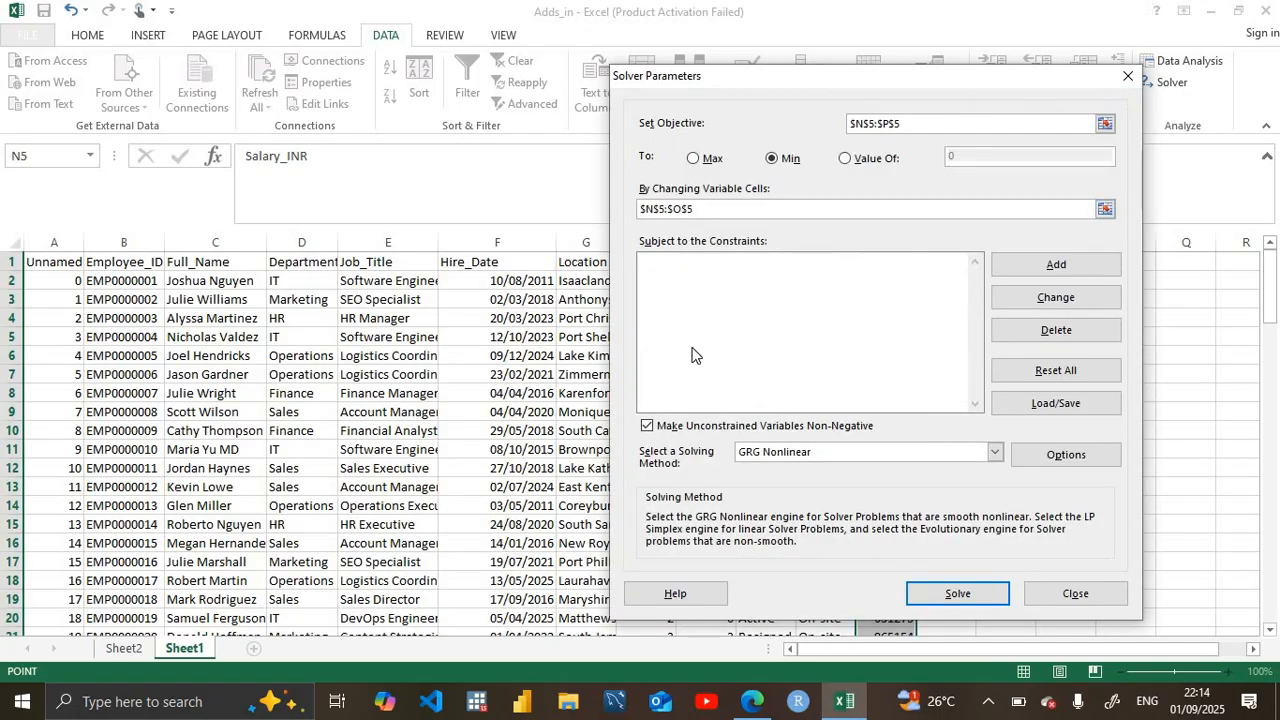